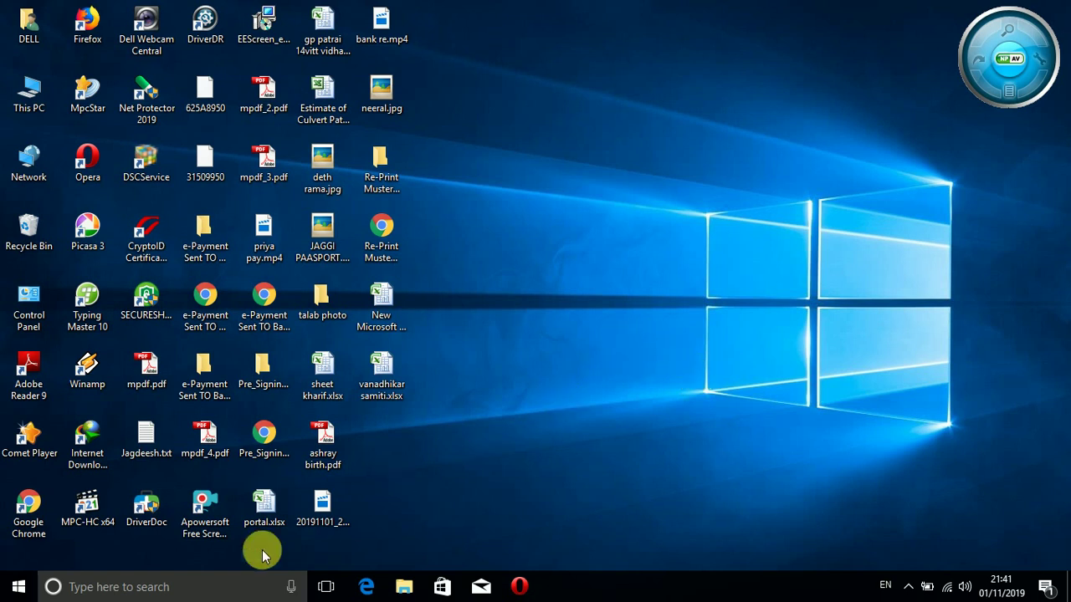
Search Windows for the Control Panel, open it and maximize its window.
click(18, 589)
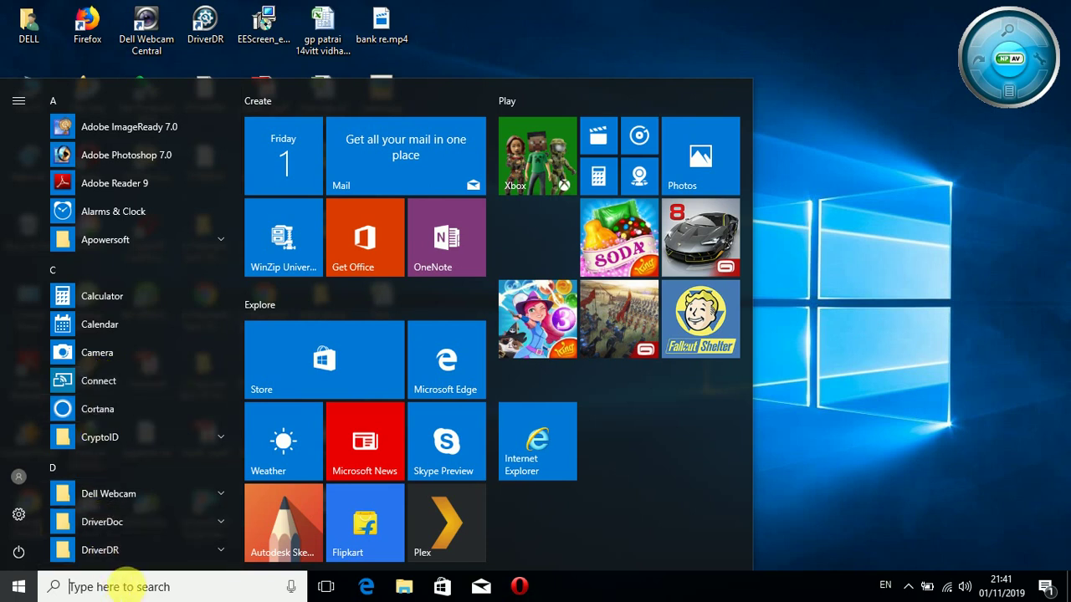
click(117, 588)
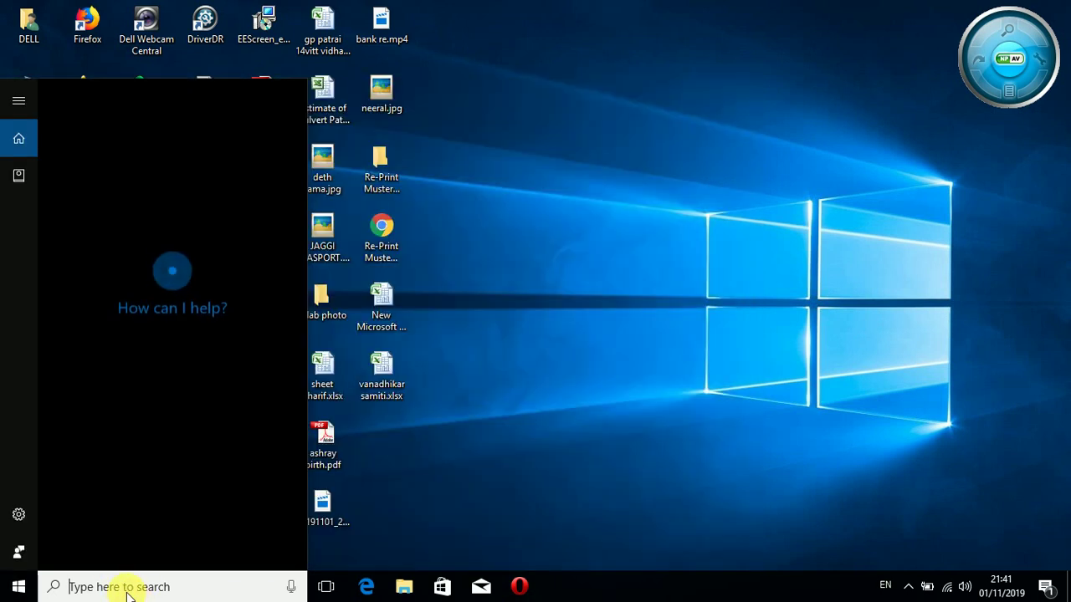
text(c)
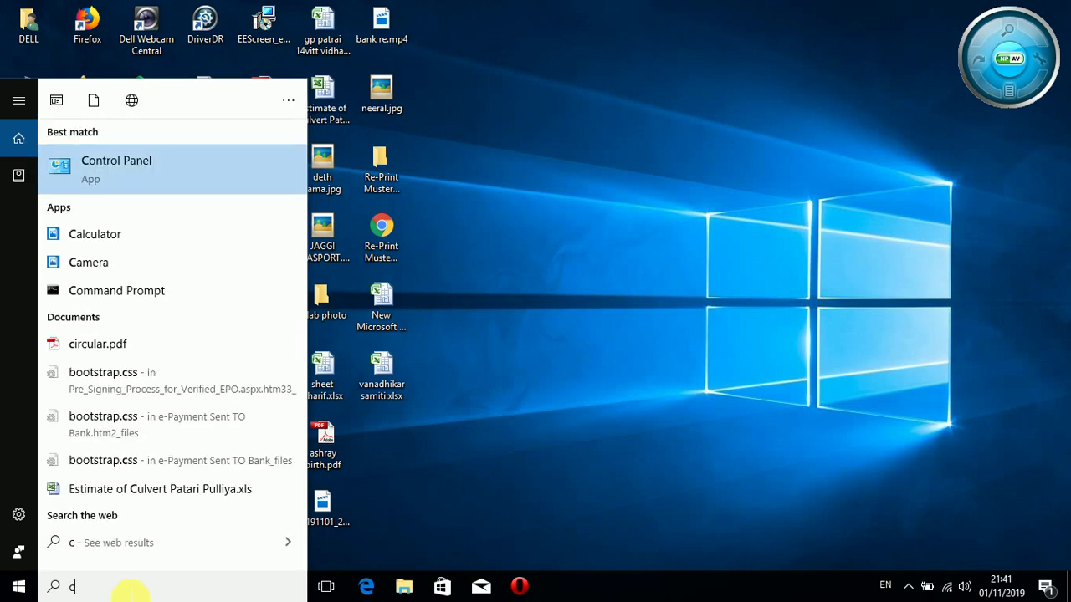
click(169, 179)
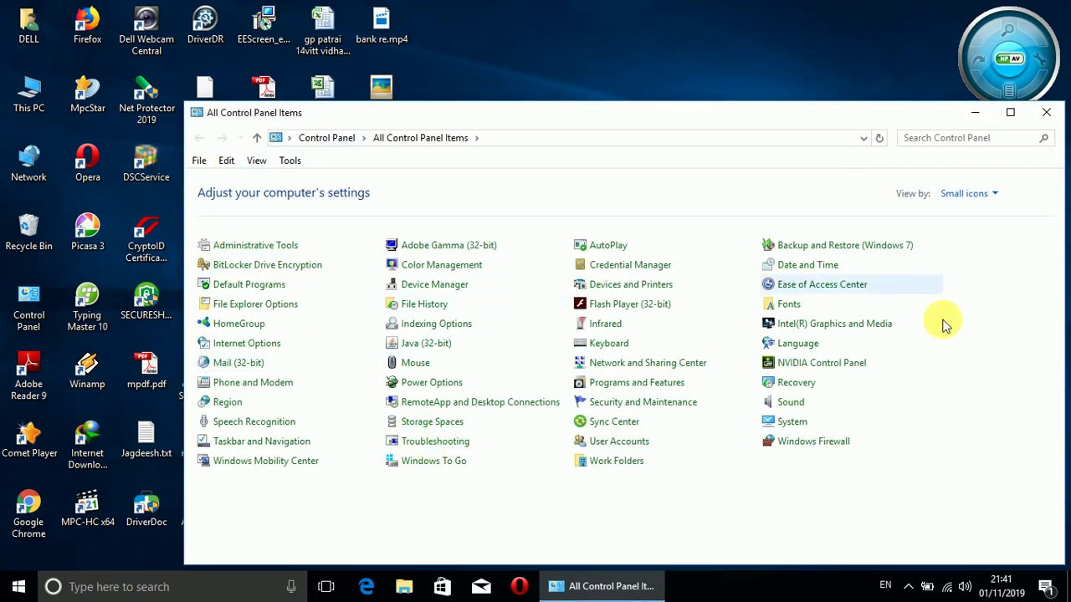
click(1012, 112)
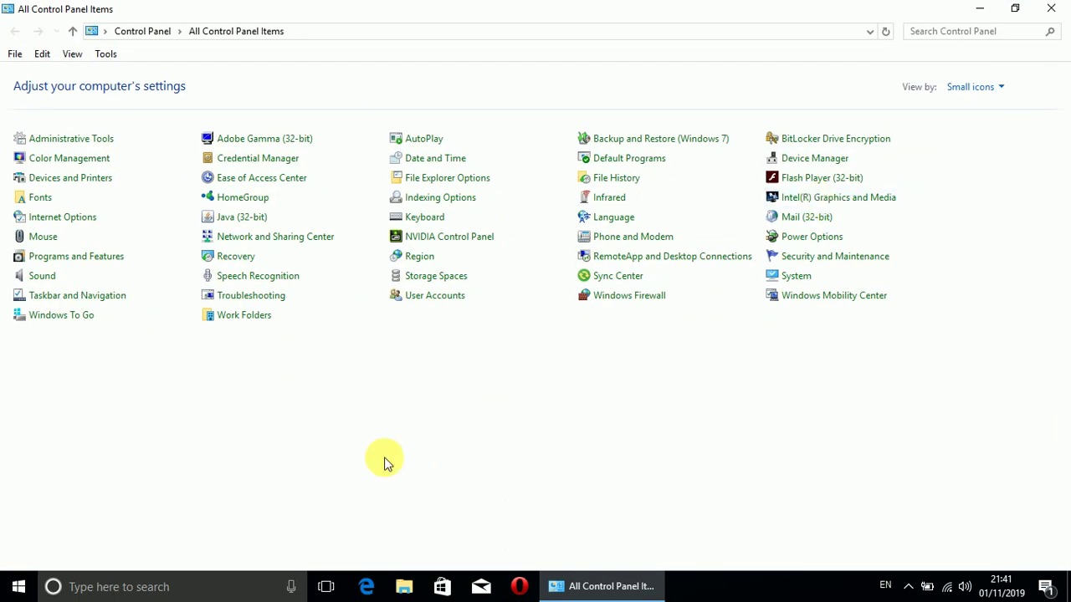
Open the Java (32-bit) settings from the Control Panel and display their security options.
right_click(266, 223)
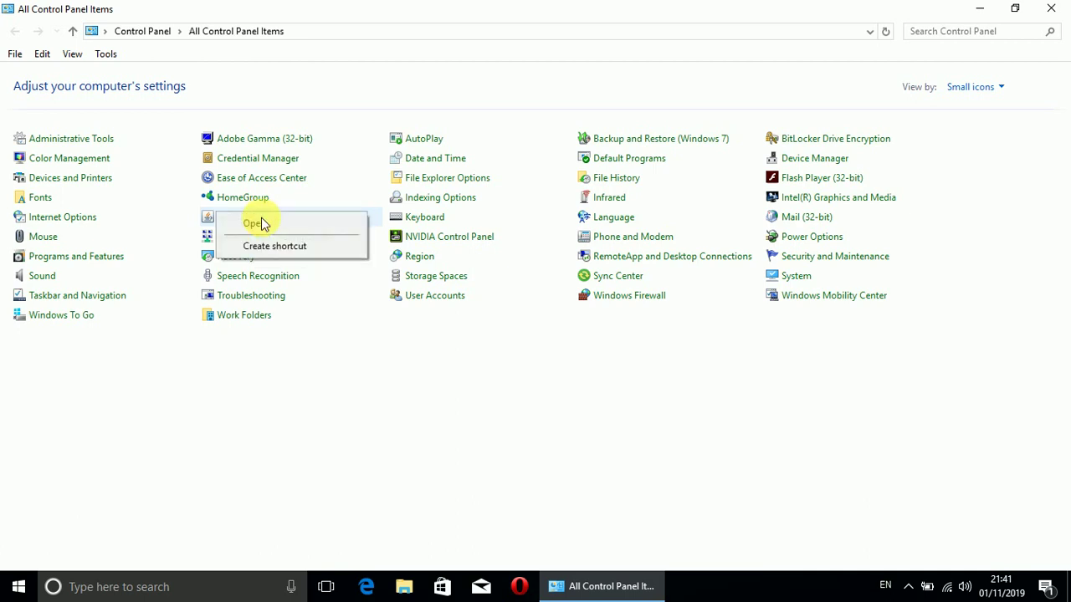
click(254, 223)
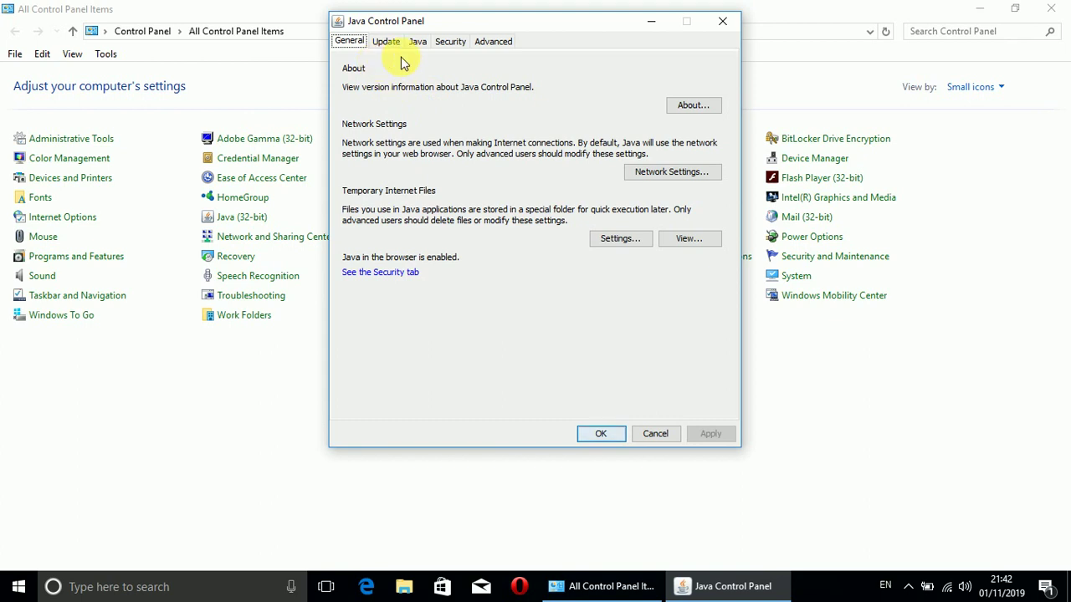
click(452, 52)
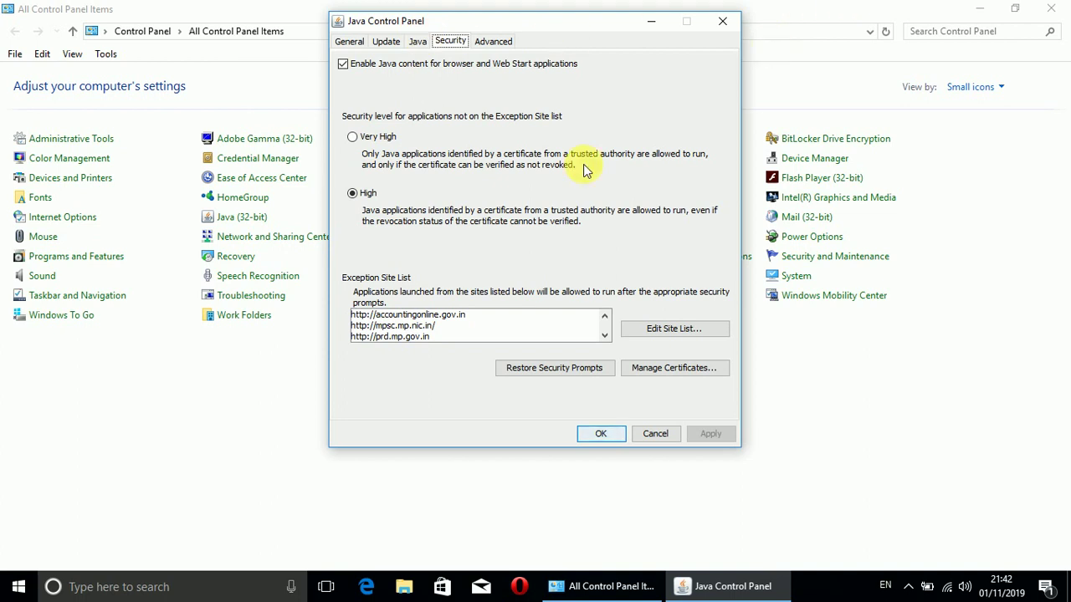
Review Java's Exception Site List, try a new blank entry without keeping it, and close the Java settings.
click(662, 331)
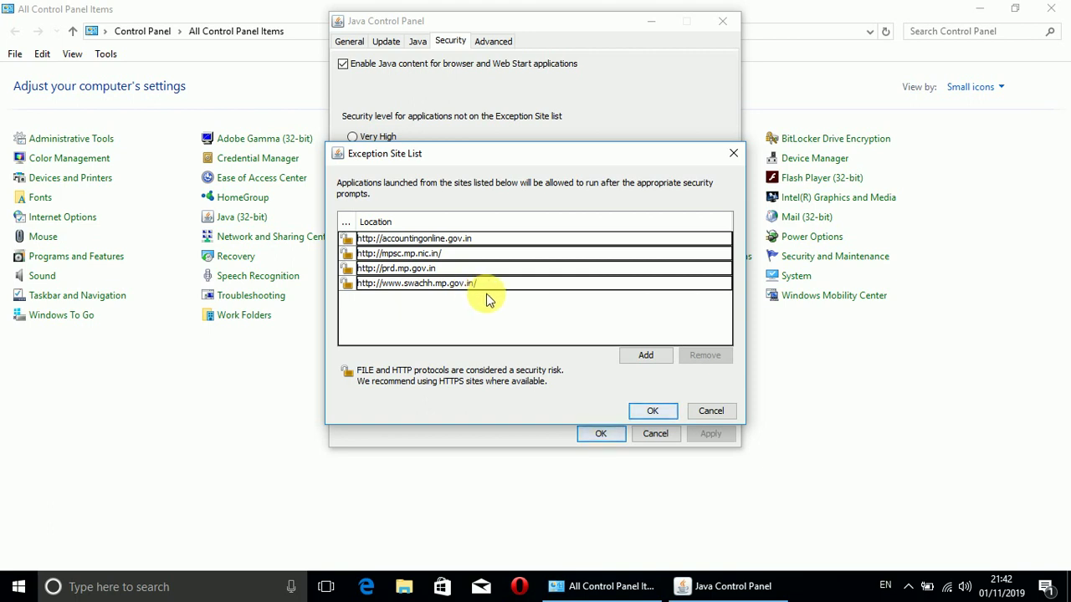
click(641, 358)
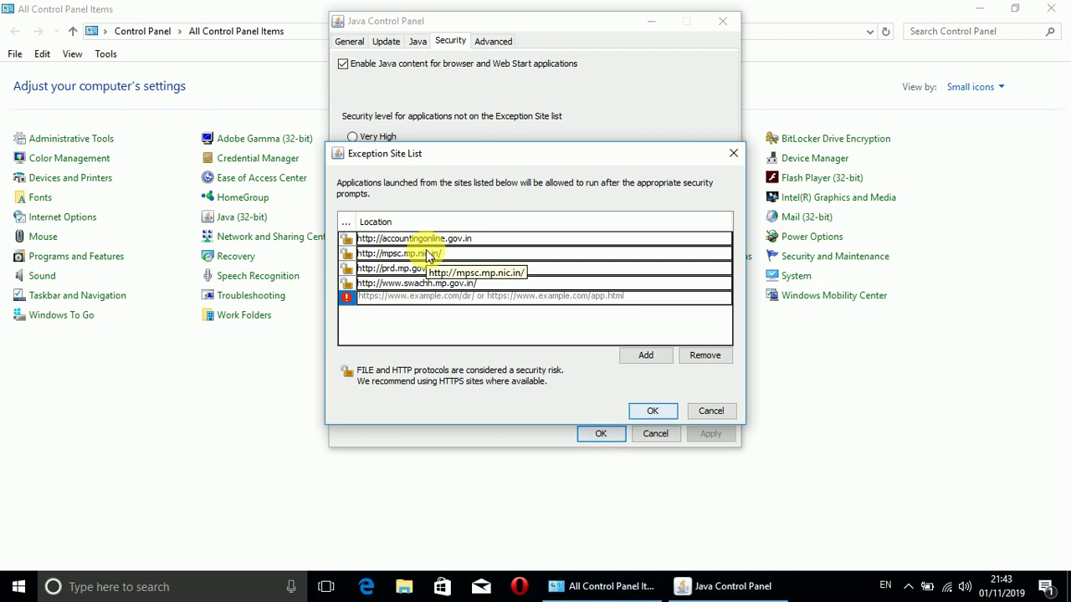
click(732, 154)
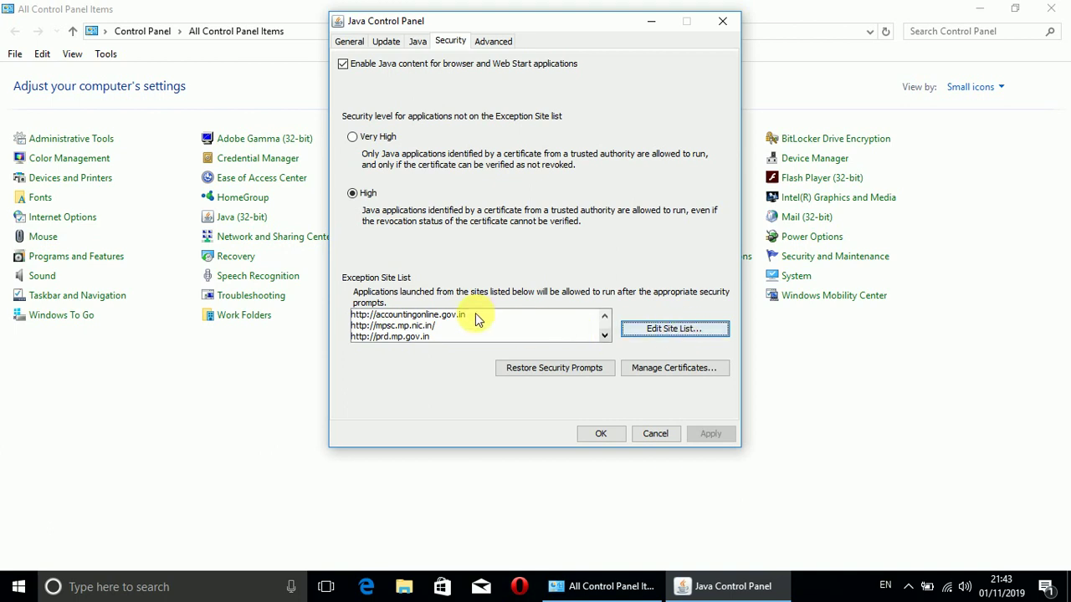
click(604, 335)
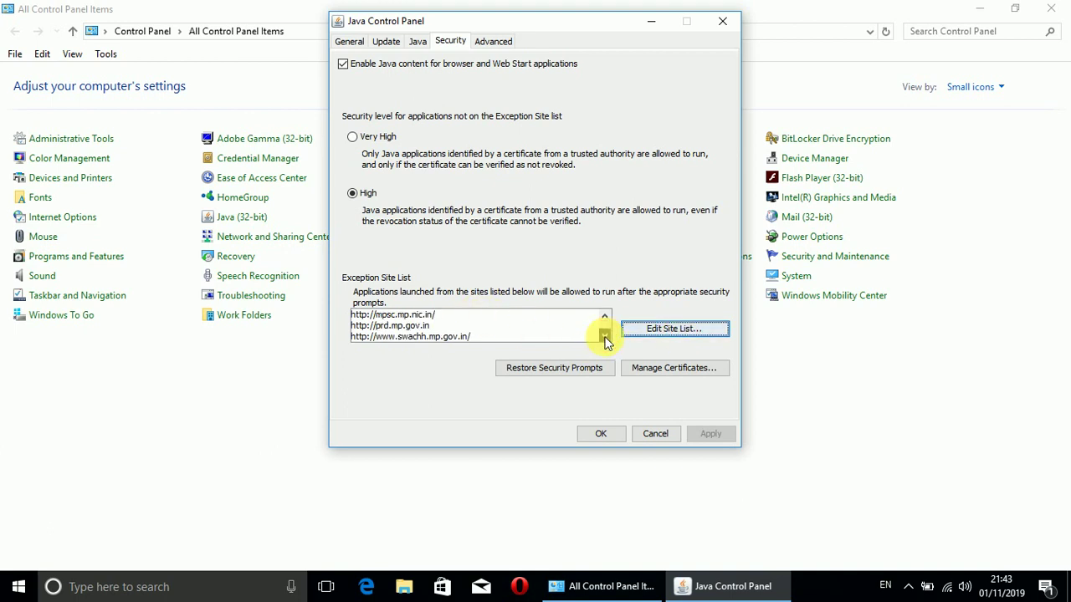
click(604, 434)
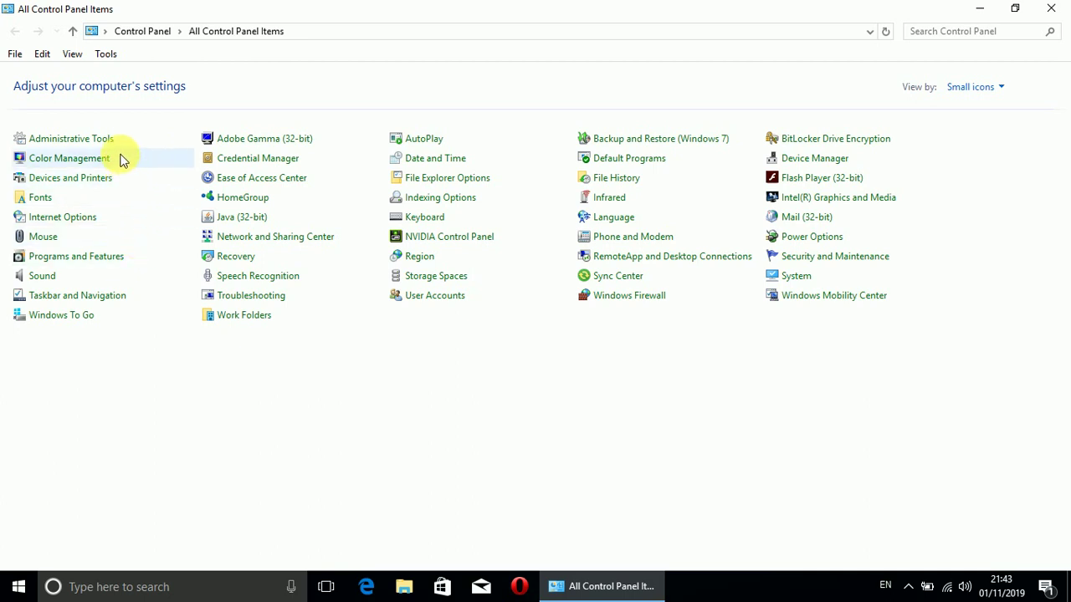
Open Internet Options from the Control Panel items.
mouse_move(99, 224)
mouse_down()
mouse_move(29, 230)
mouse_move(98, 229)
mouse_move(86, 235)
mouse_move(88, 221)
mouse_up()
right_click(90, 221)
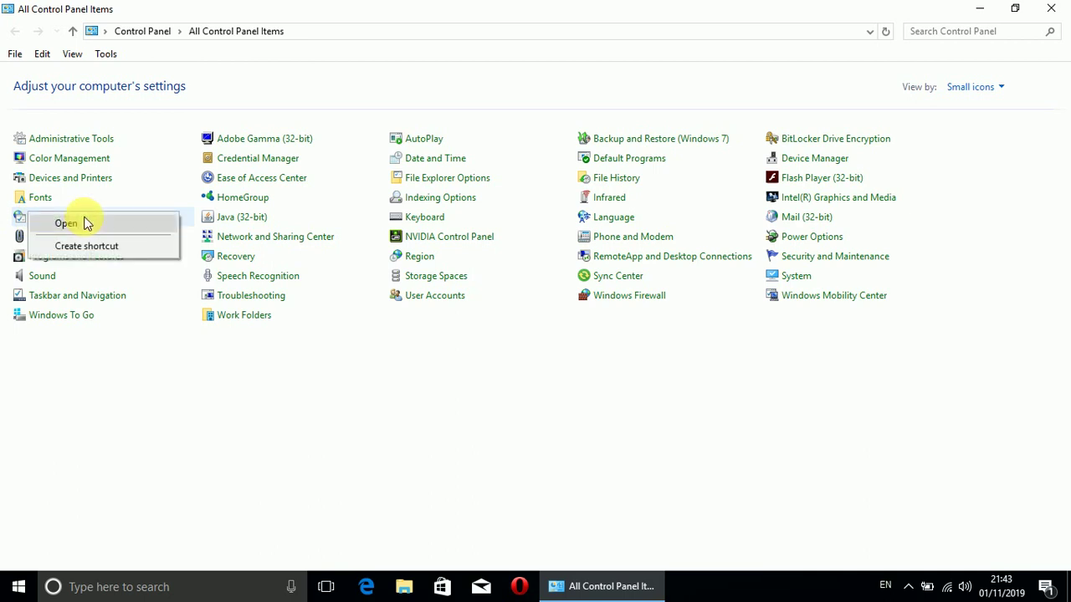
click(92, 228)
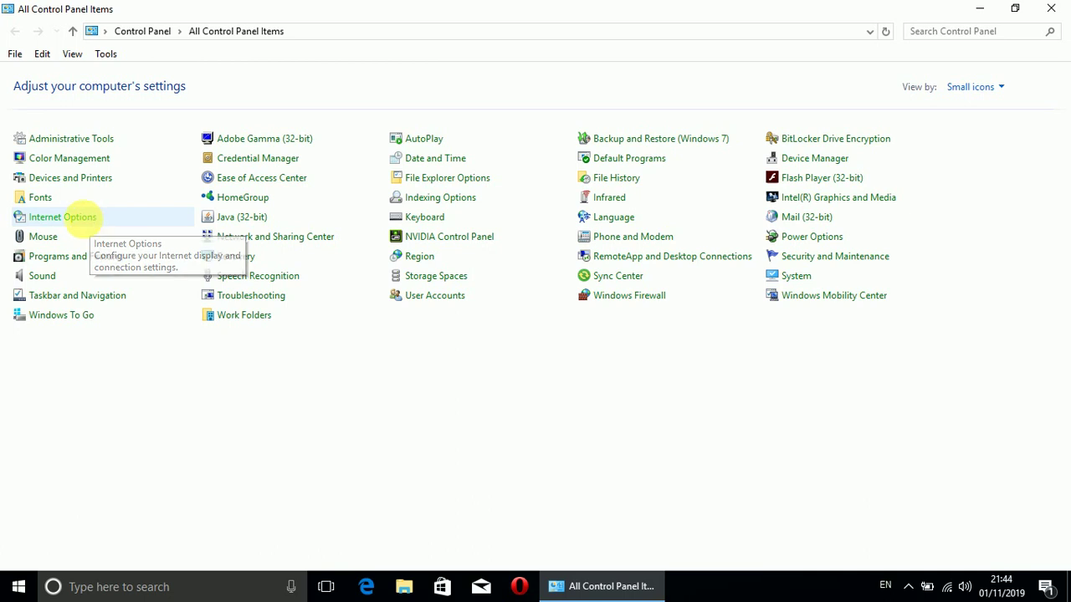
right_click(83, 219)
click(84, 223)
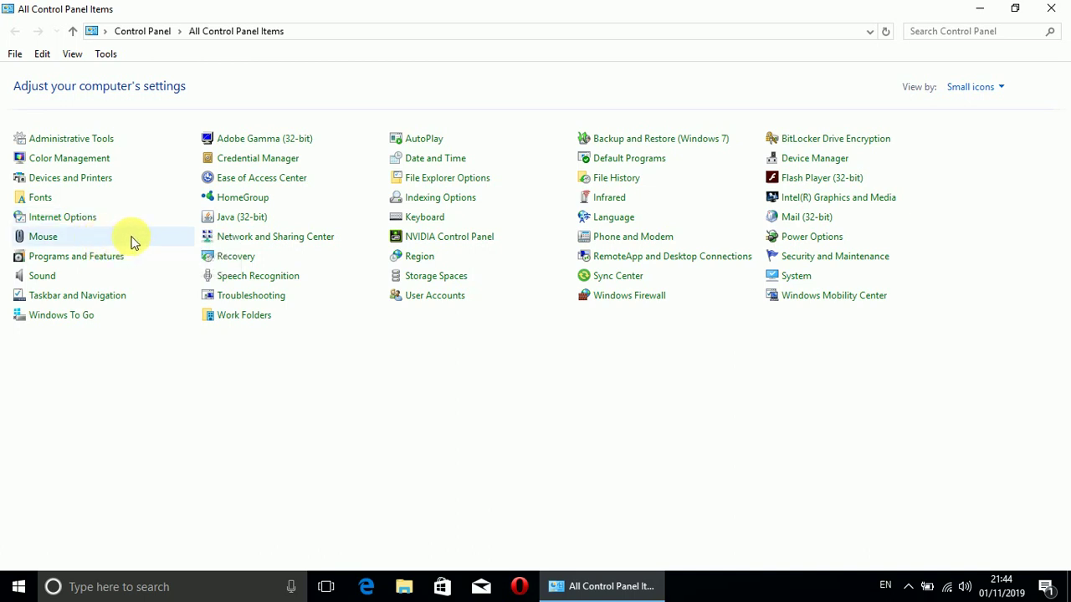
click(611, 586)
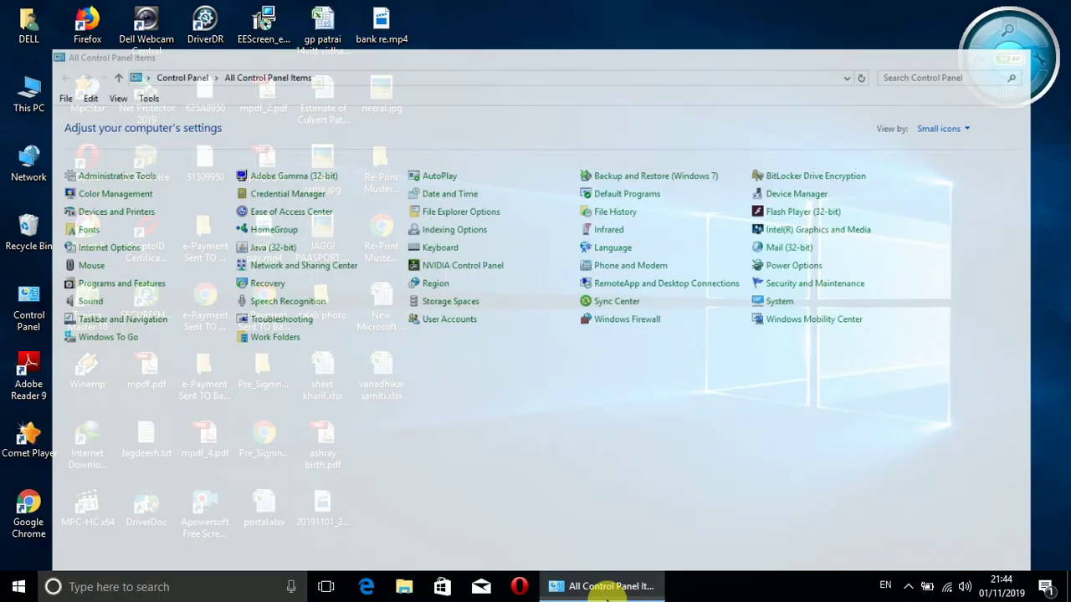
click(611, 585)
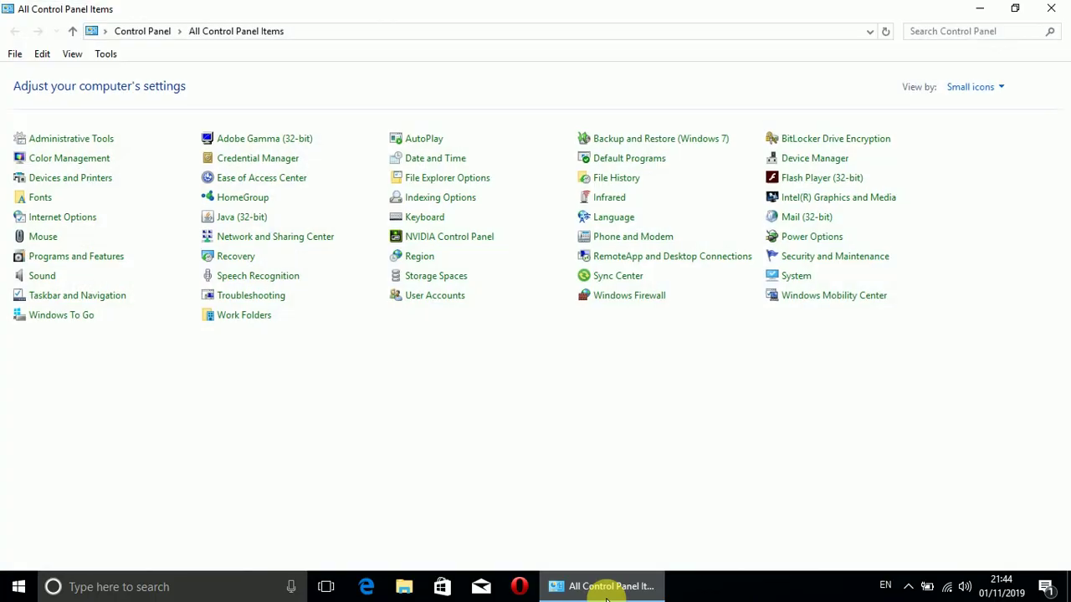
right_click(80, 218)
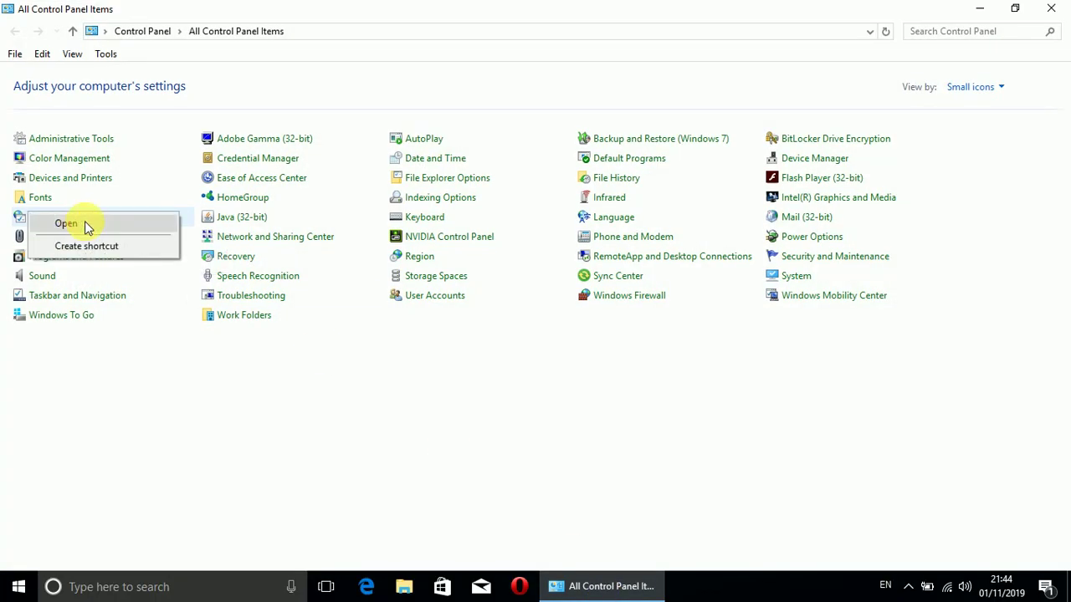
click(85, 224)
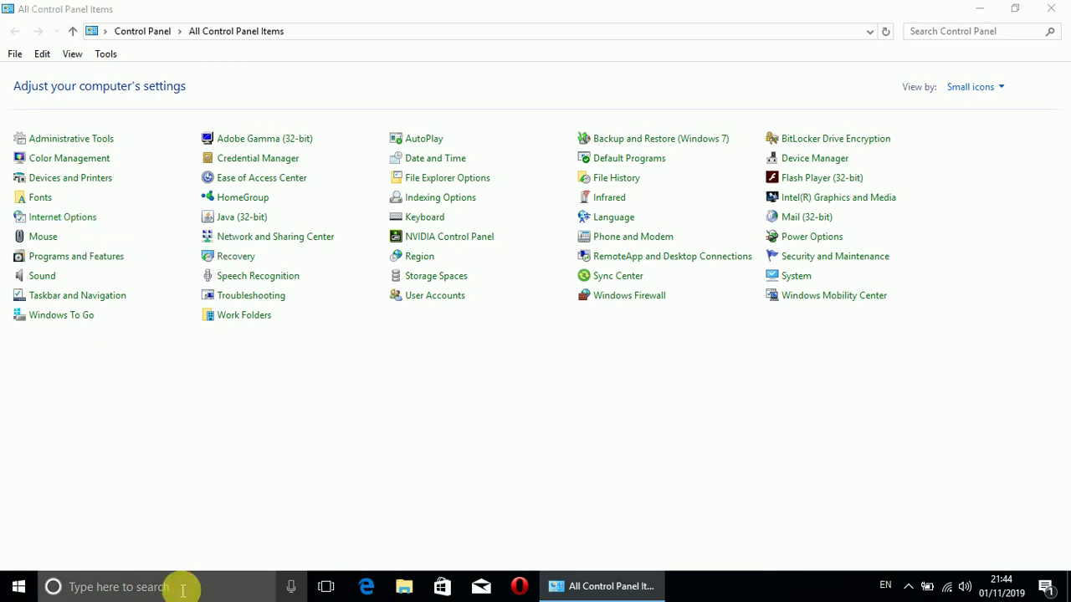
click(184, 586)
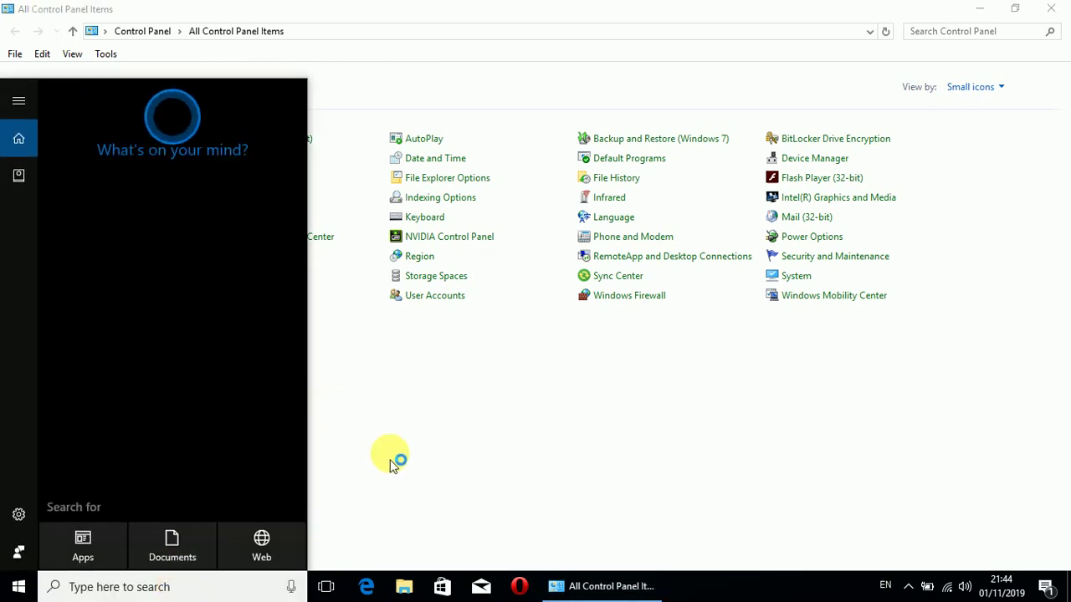
click(492, 478)
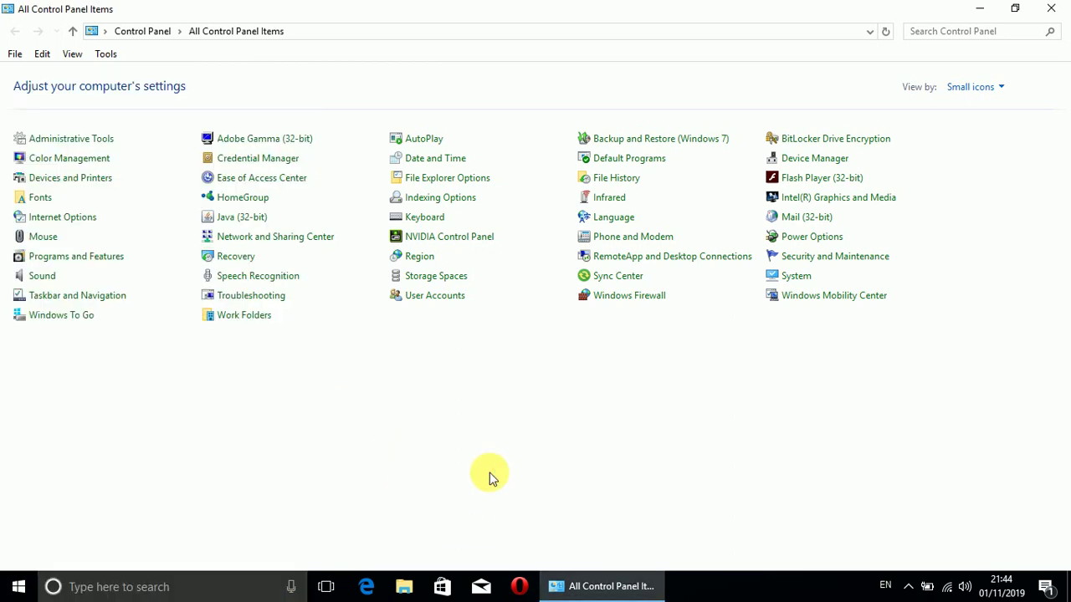
click(24, 221)
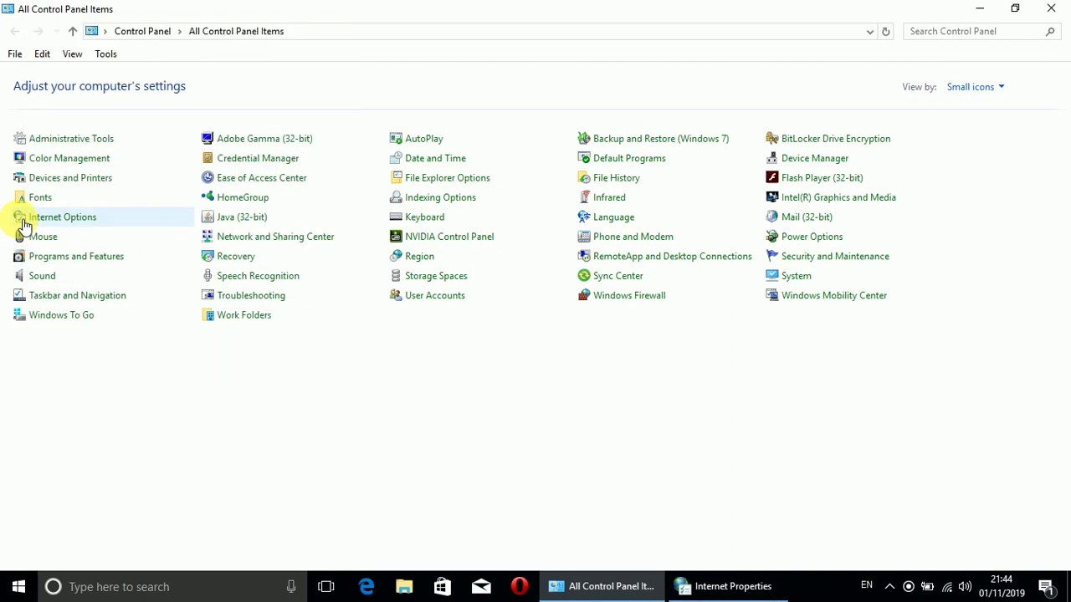
Bring the Internet Properties dialog forward and open the website list of the Trusted sites security zone.
click(717, 585)
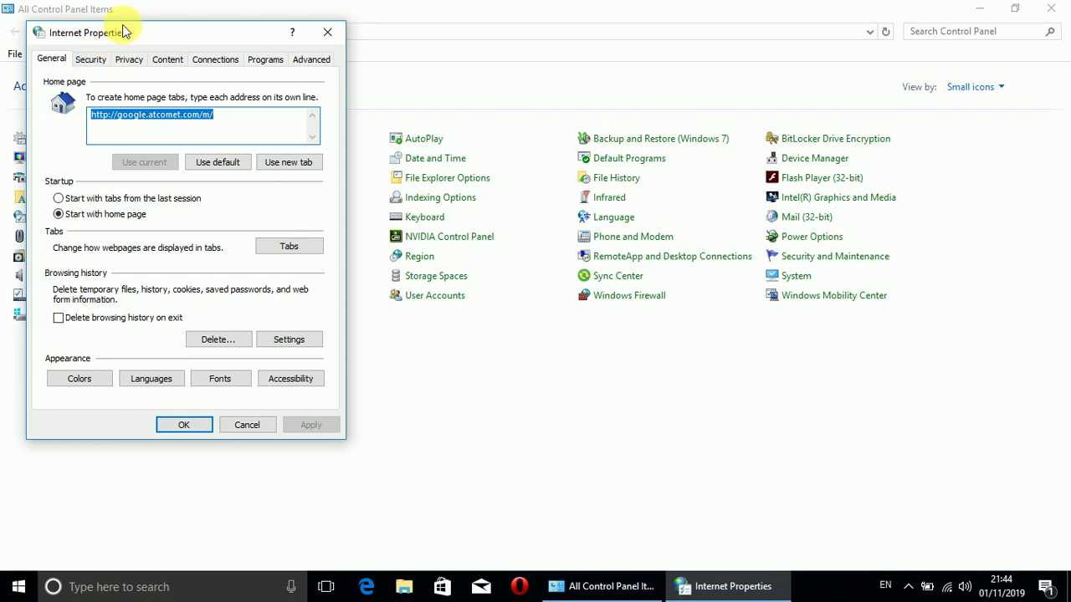
drag(159, 41, 246, 43)
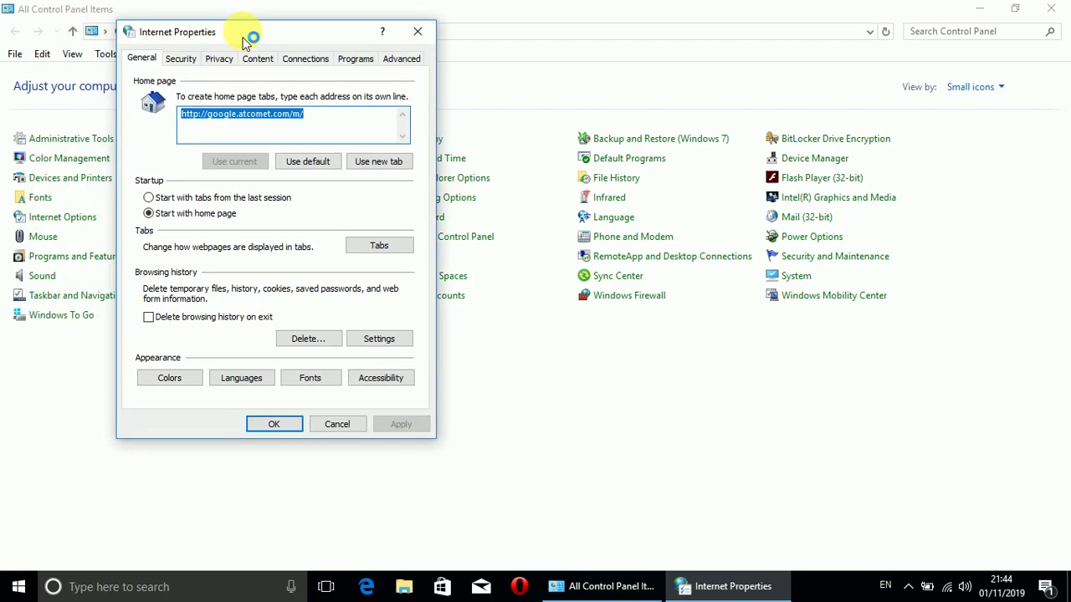
click(186, 60)
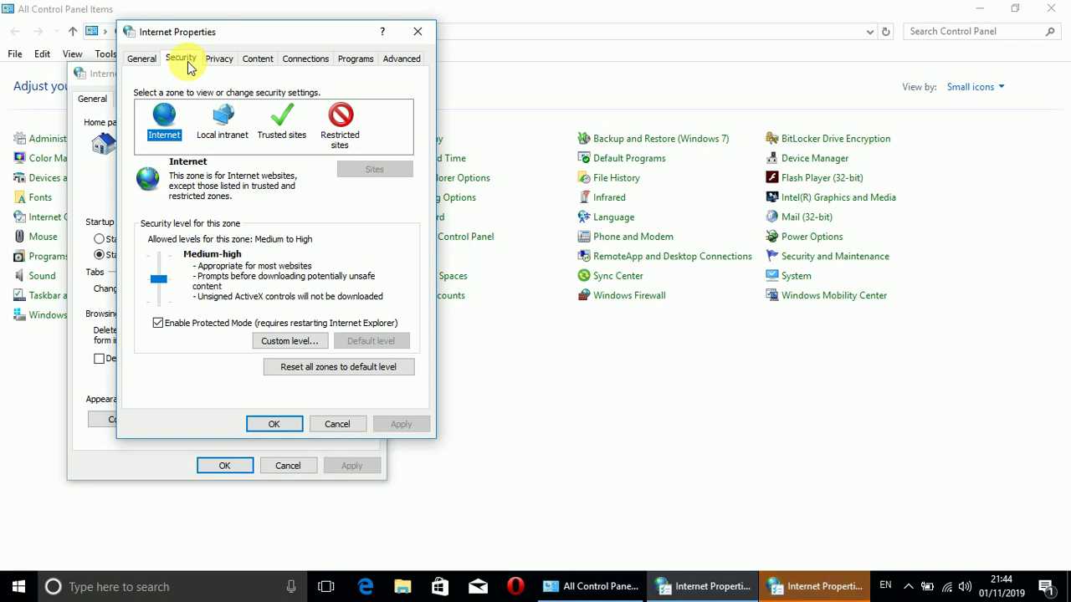
click(284, 142)
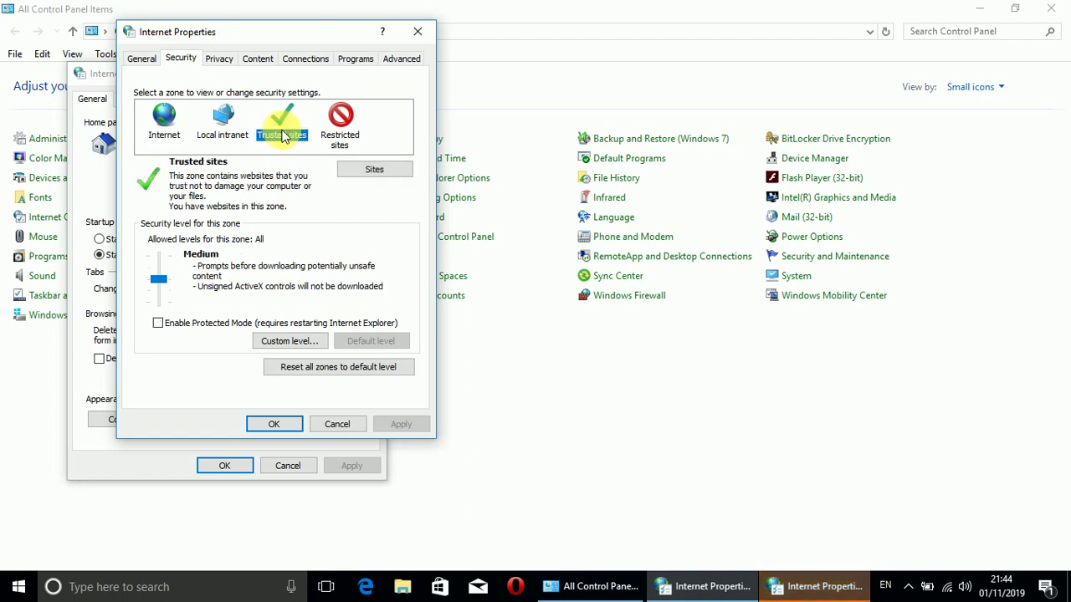
click(368, 168)
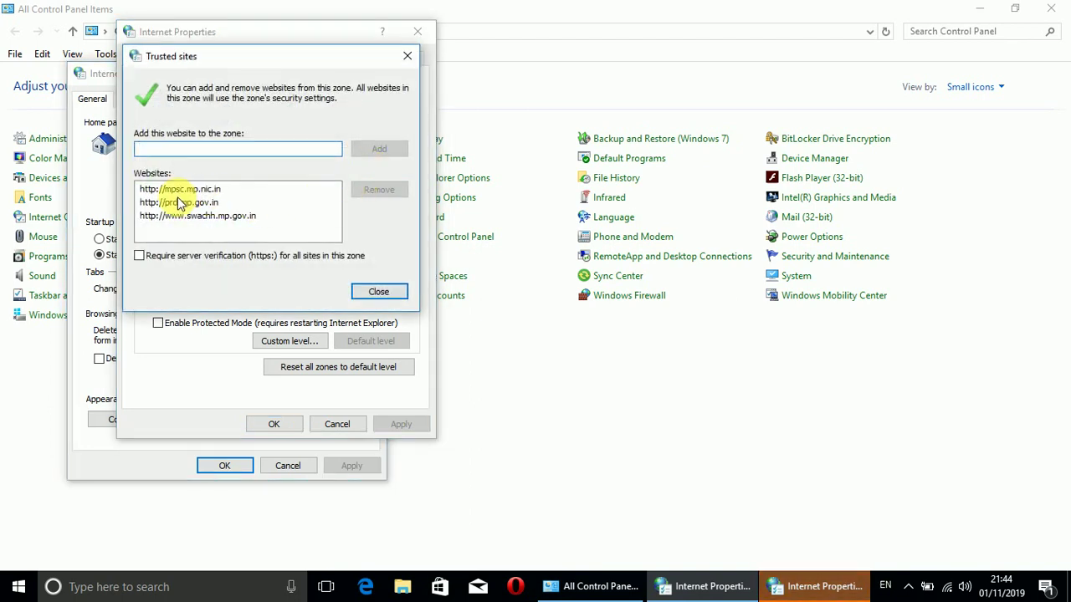
Examine the websites listed in the trusted zone and the option requiring server verification.
click(236, 191)
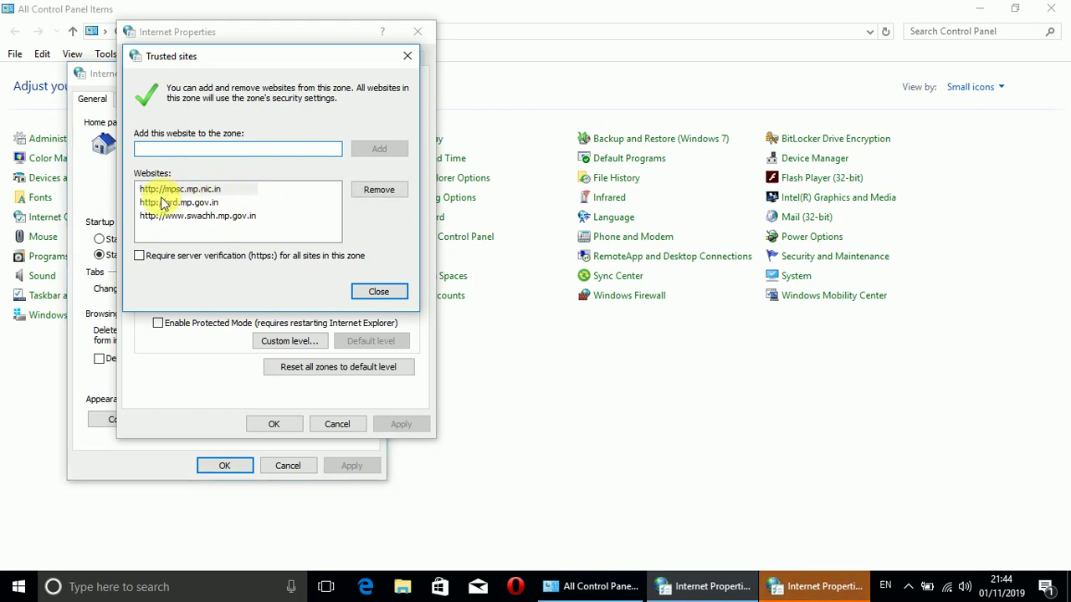
click(311, 226)
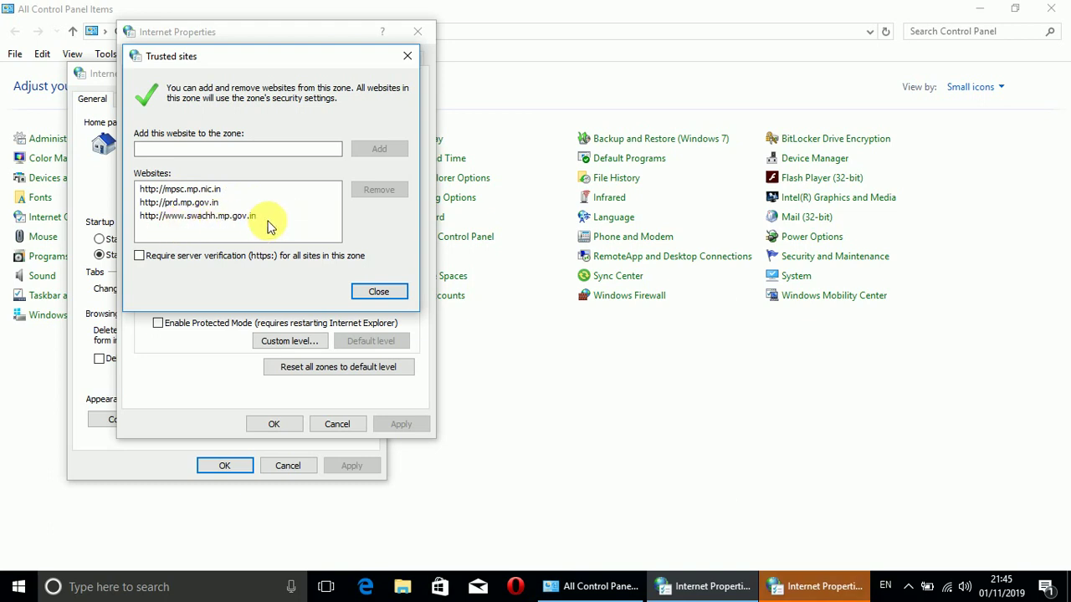
click(140, 256)
click(140, 256)
Try gduhdioi as a sample website entry for the trusted zone, clear it and close the Trusted sites list.
click(167, 150)
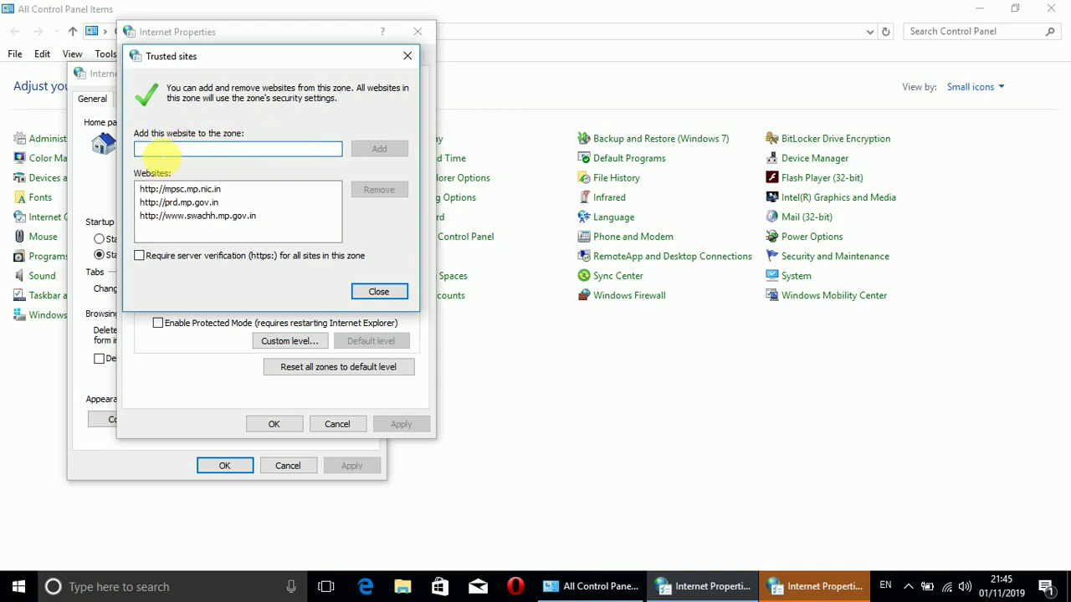
text(gd)
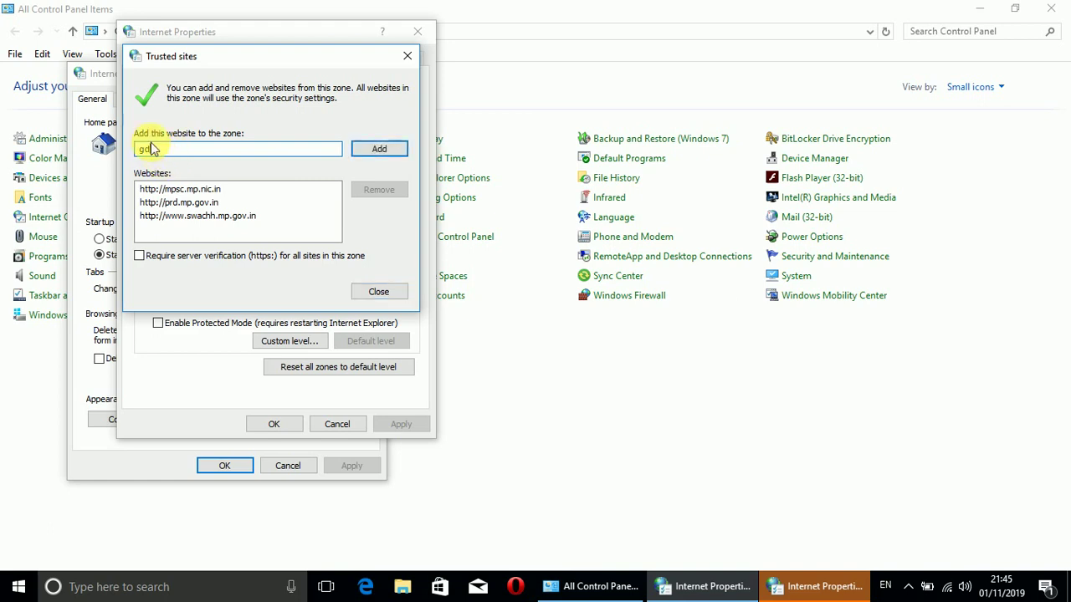
text(uhdioi)
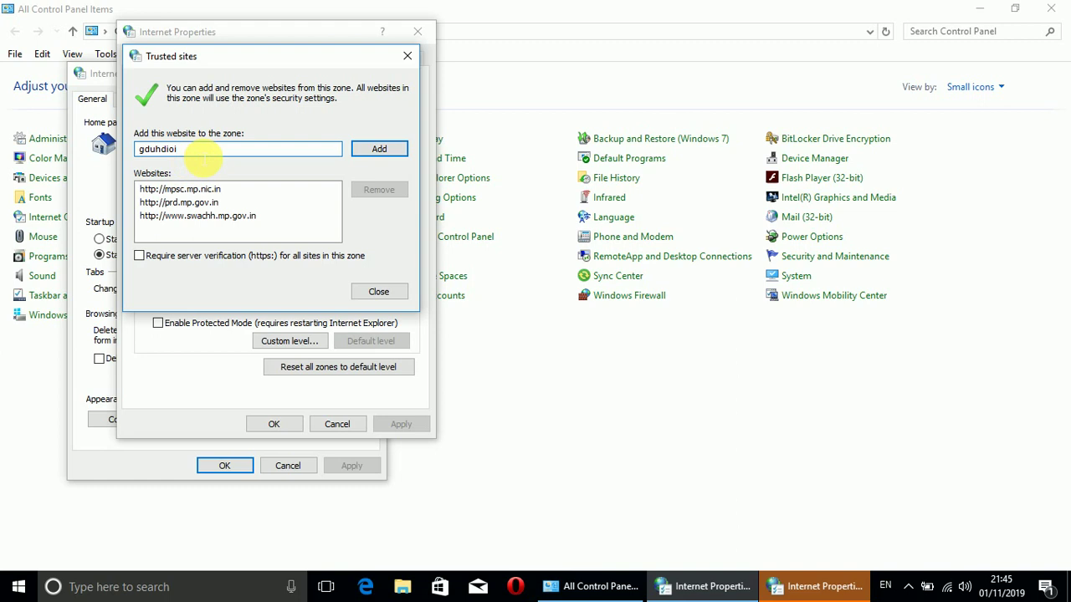
key(BackSpace)
key(BackSpace)
key(BackSpace)
key(BackSpace)
key(BackSpace)
key(BackSpace)
key(BackSpace)
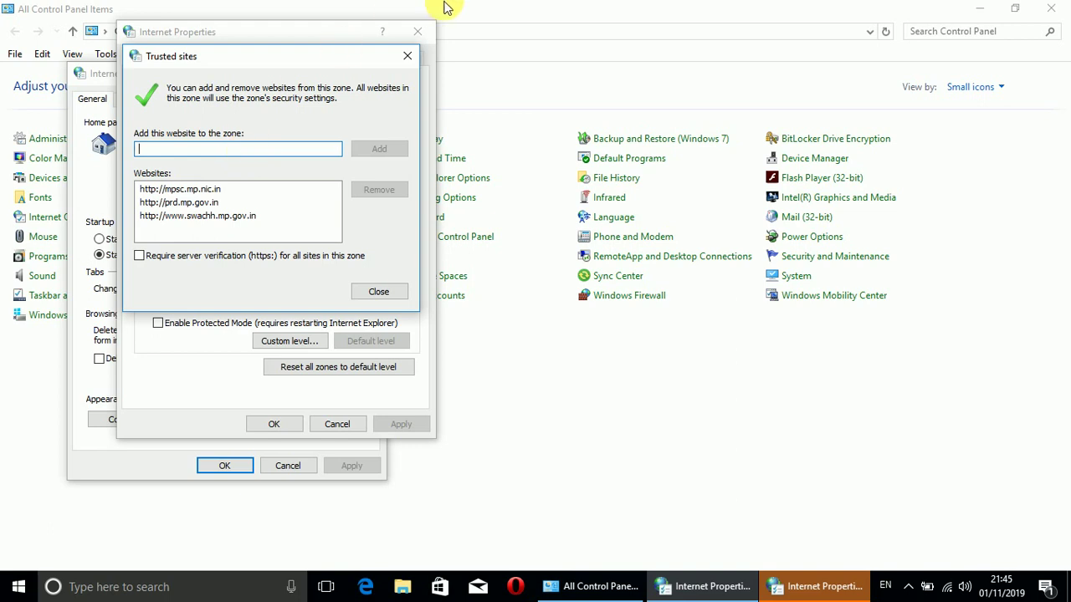
click(407, 59)
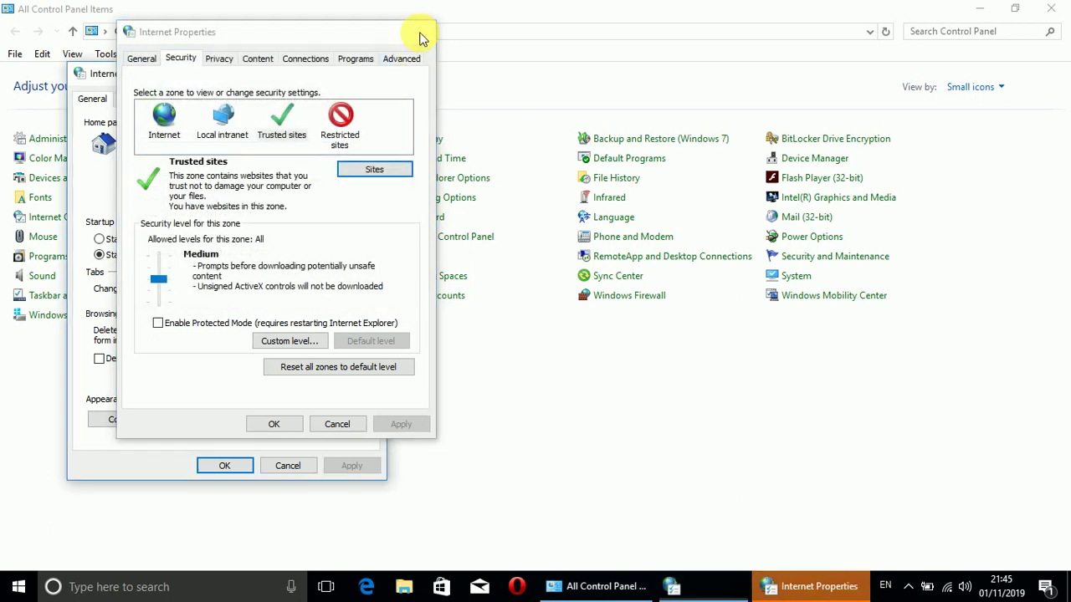
Close the front duplicate Internet Properties window and open the Trusted sites zone's website list from the remaining one.
click(418, 33)
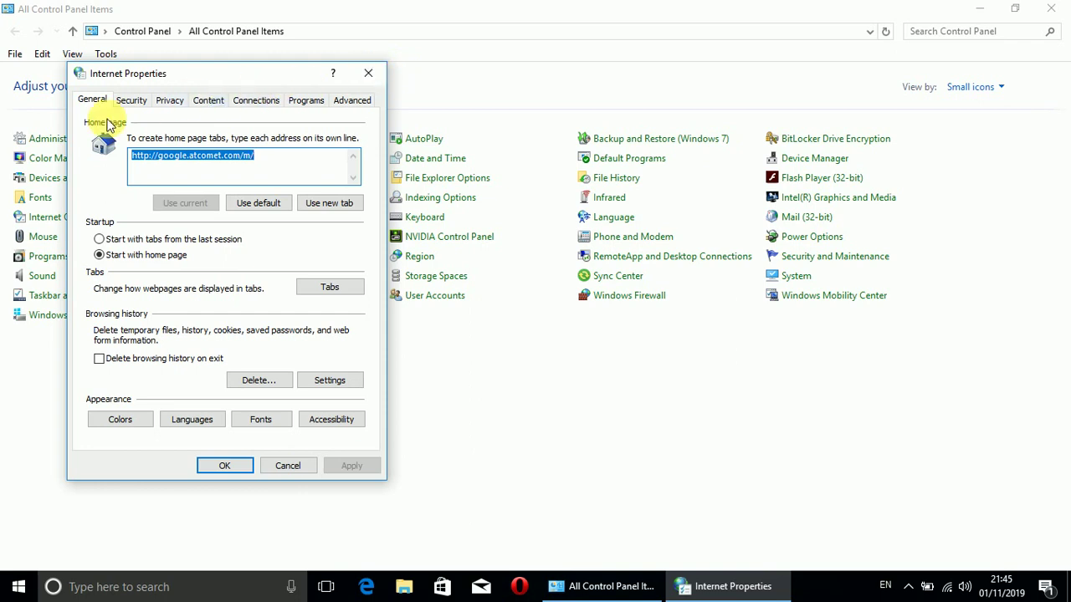
click(130, 101)
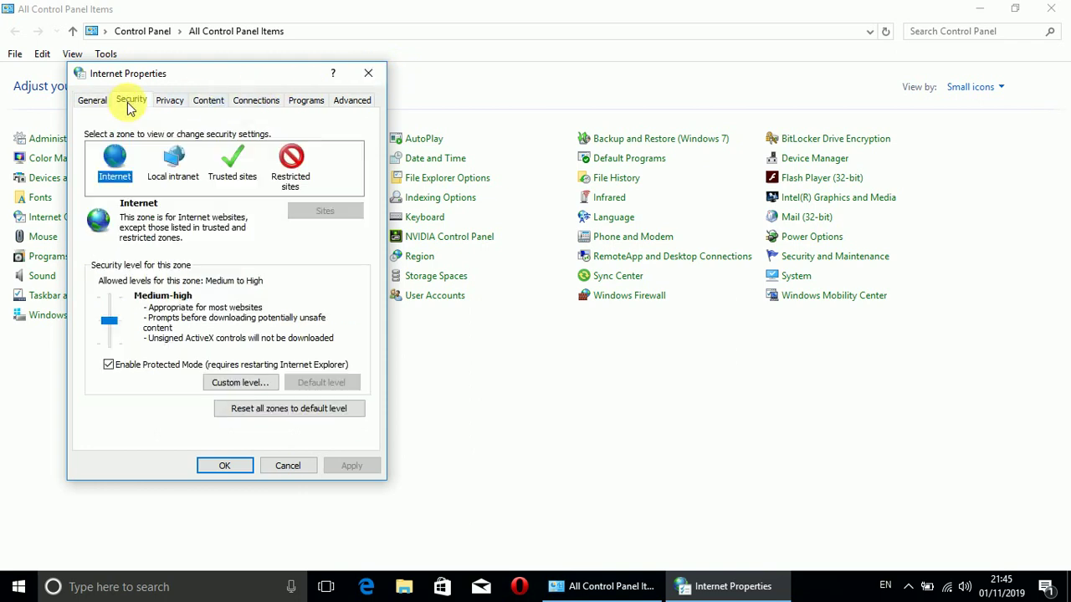
click(232, 168)
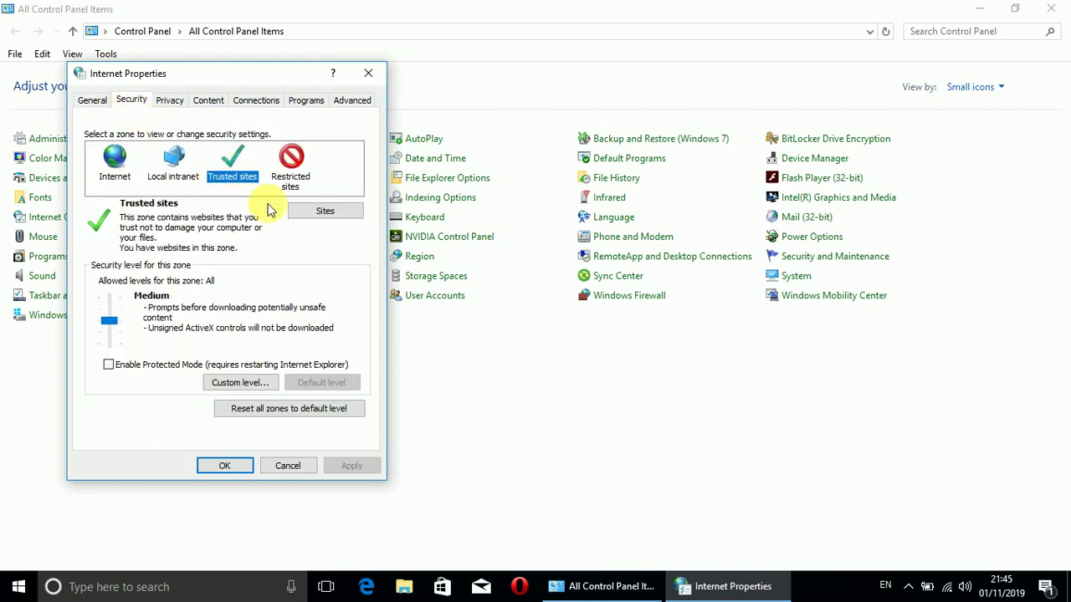
click(352, 215)
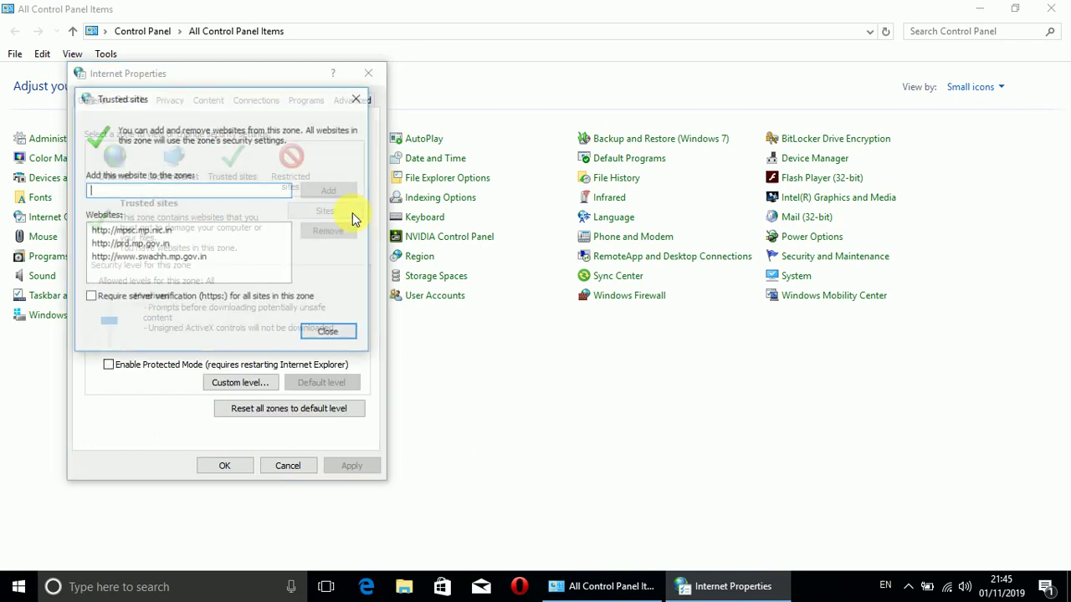
Close the Trusted sites list, Internet Properties and Control Panel, and refresh the desktop.
click(358, 98)
click(367, 73)
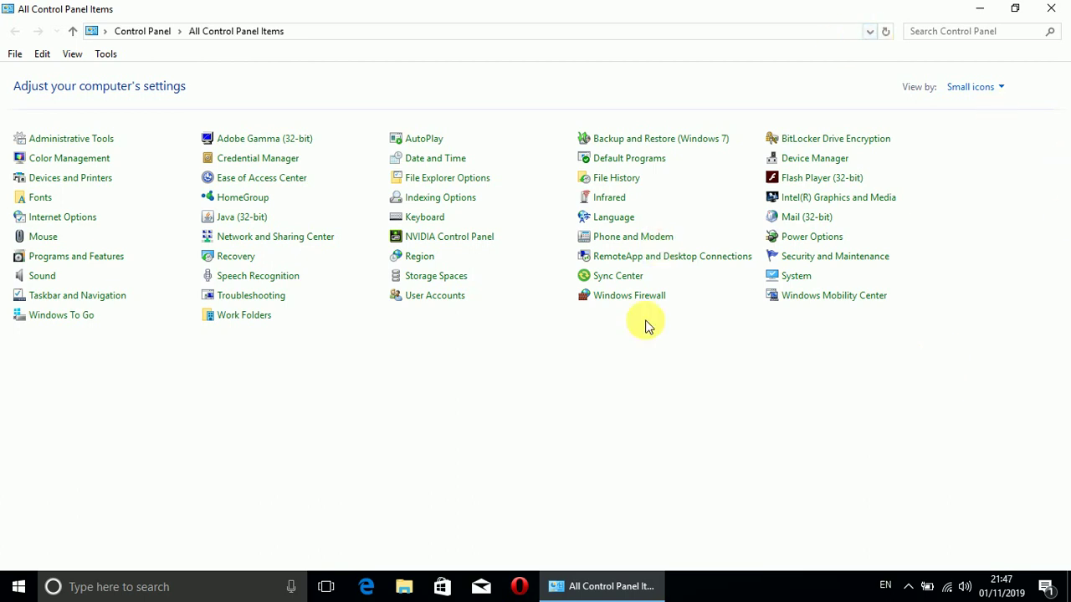
click(1051, 10)
right_click(545, 131)
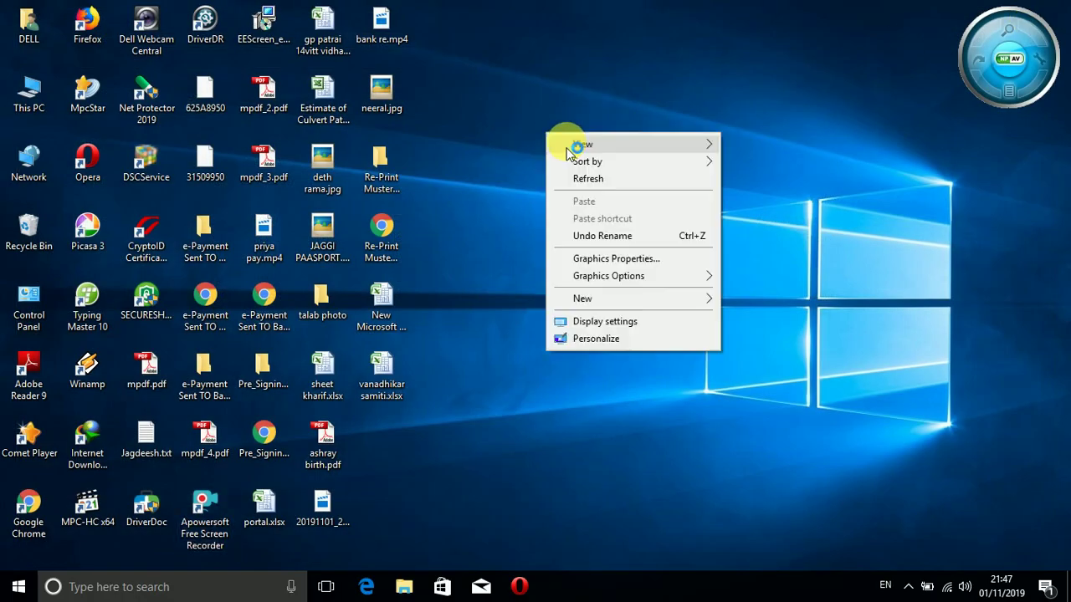
click(584, 179)
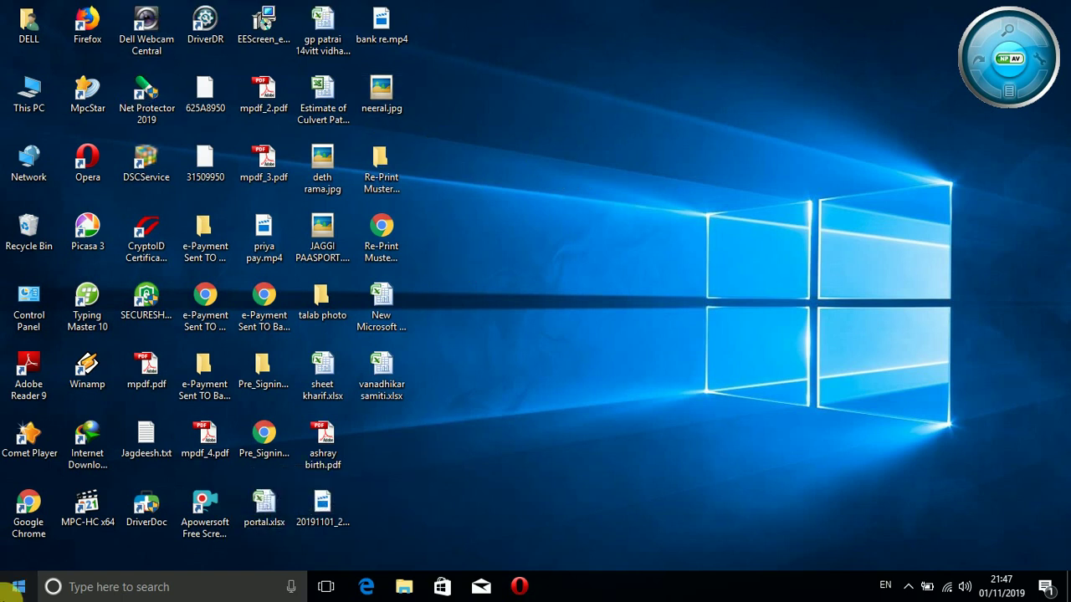
Look through the installed programs for Internet Explorer, expand the Windows Accessories folder and close the program list.
click(15, 589)
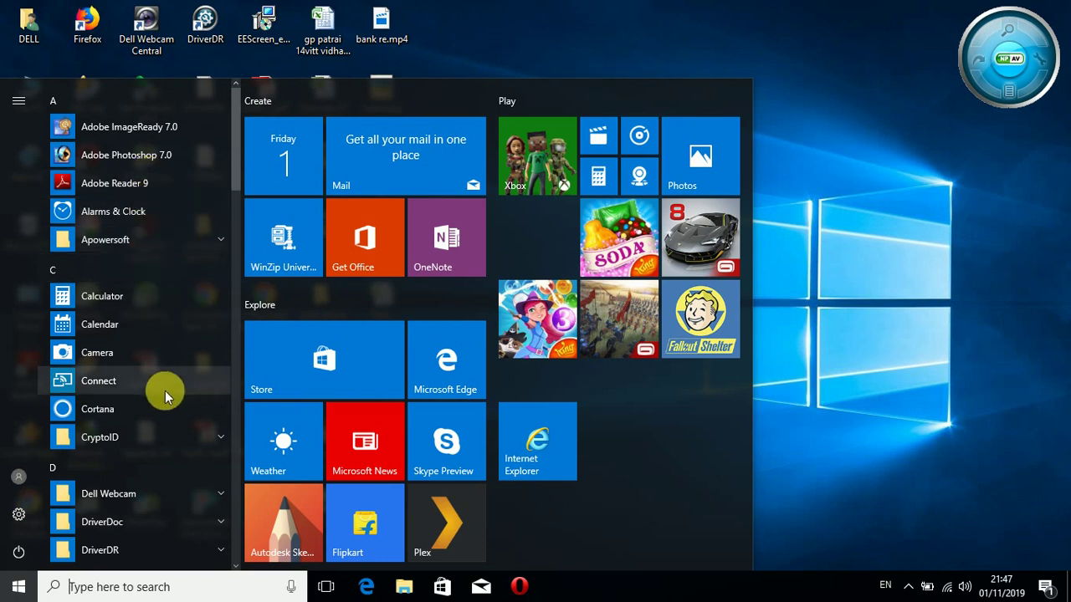
scroll(234, 564, down, 1)
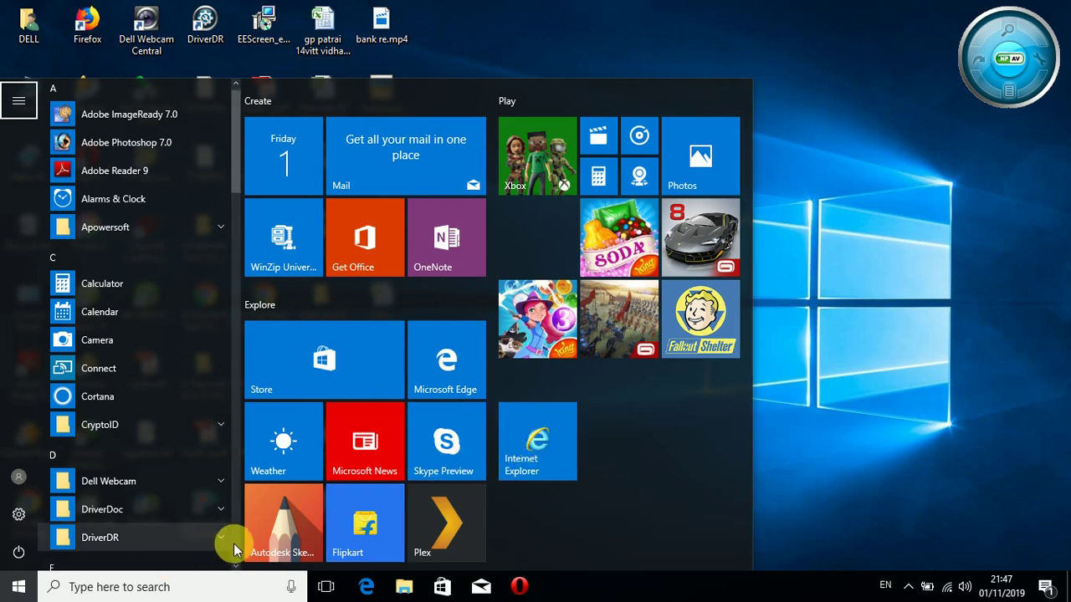
scroll(227, 562, down, 1)
scroll(233, 568, down, 3)
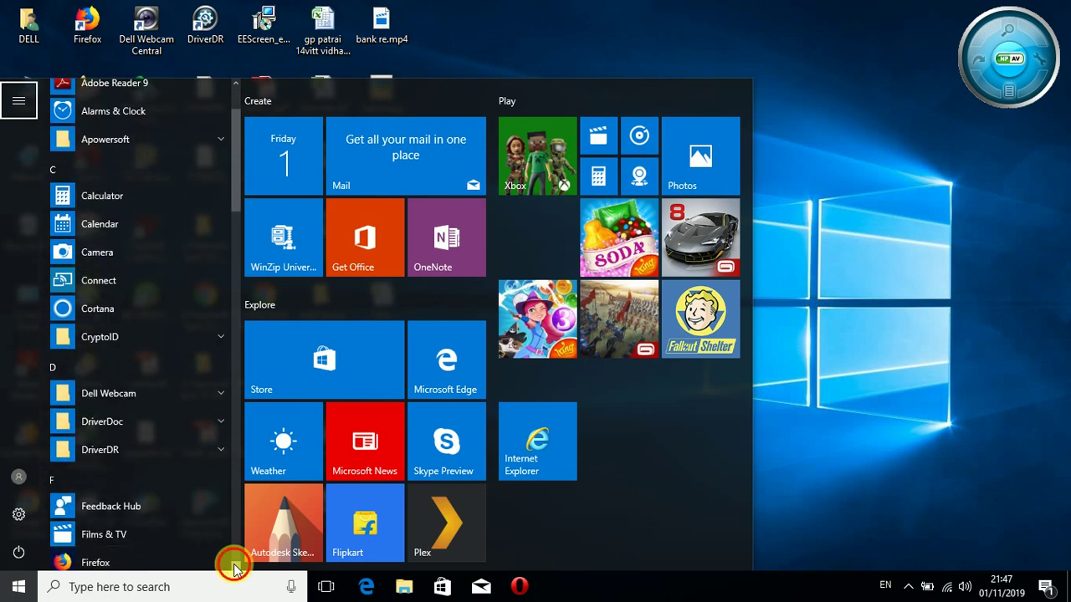
scroll(233, 568, down, 4)
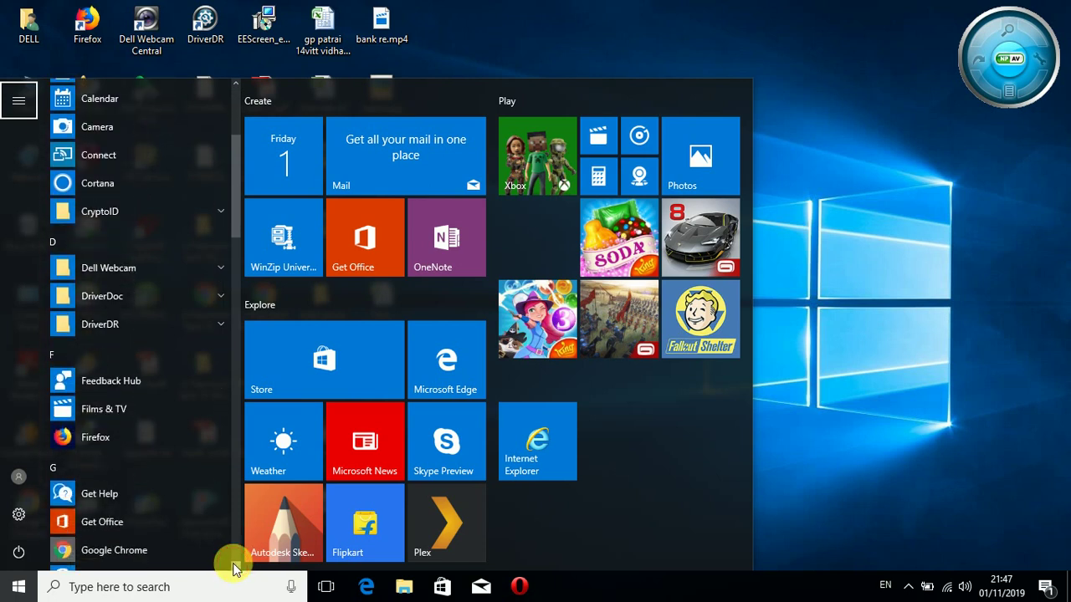
scroll(233, 568, down, 4)
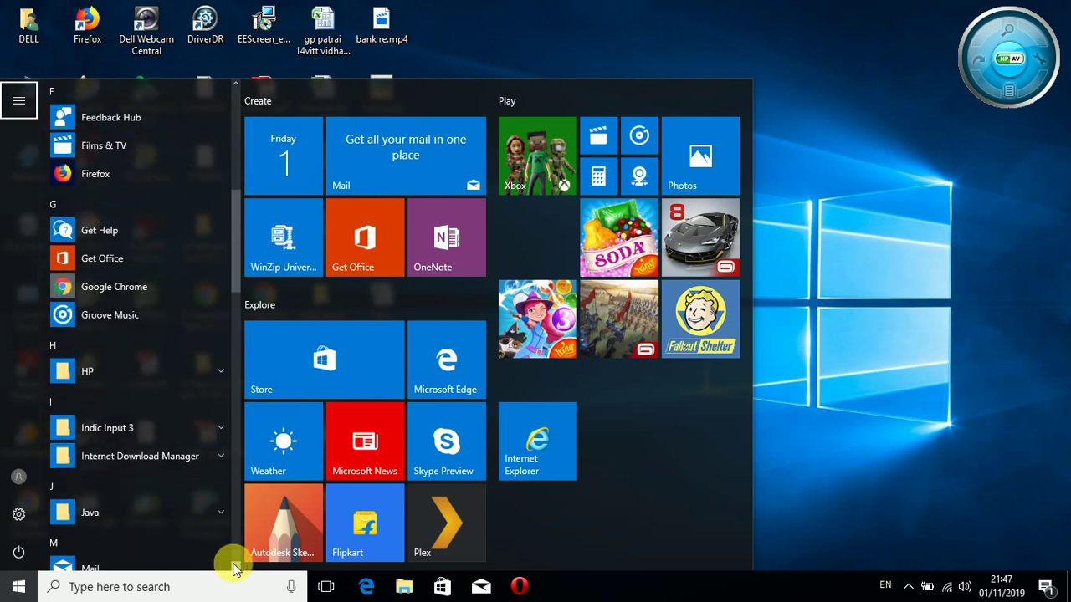
scroll(233, 568, down, 1)
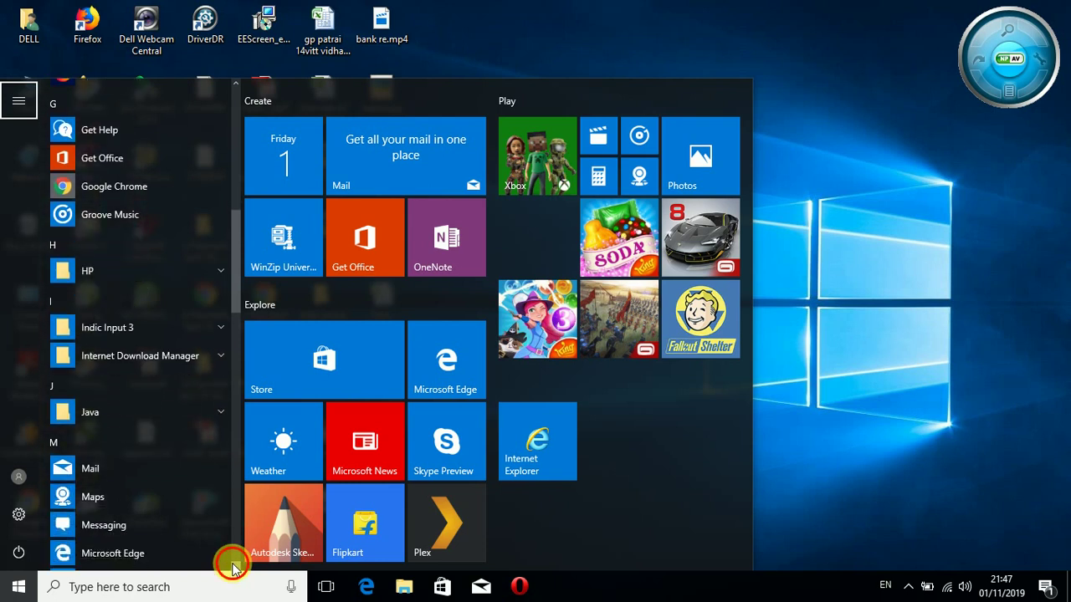
scroll(233, 568, down, 2)
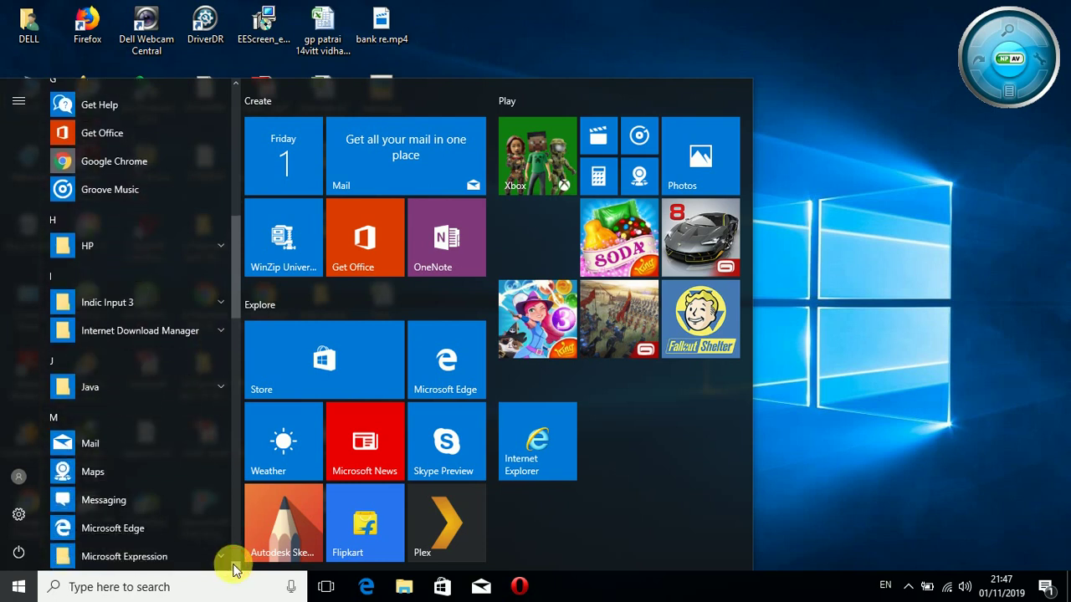
scroll(233, 568, down, 3)
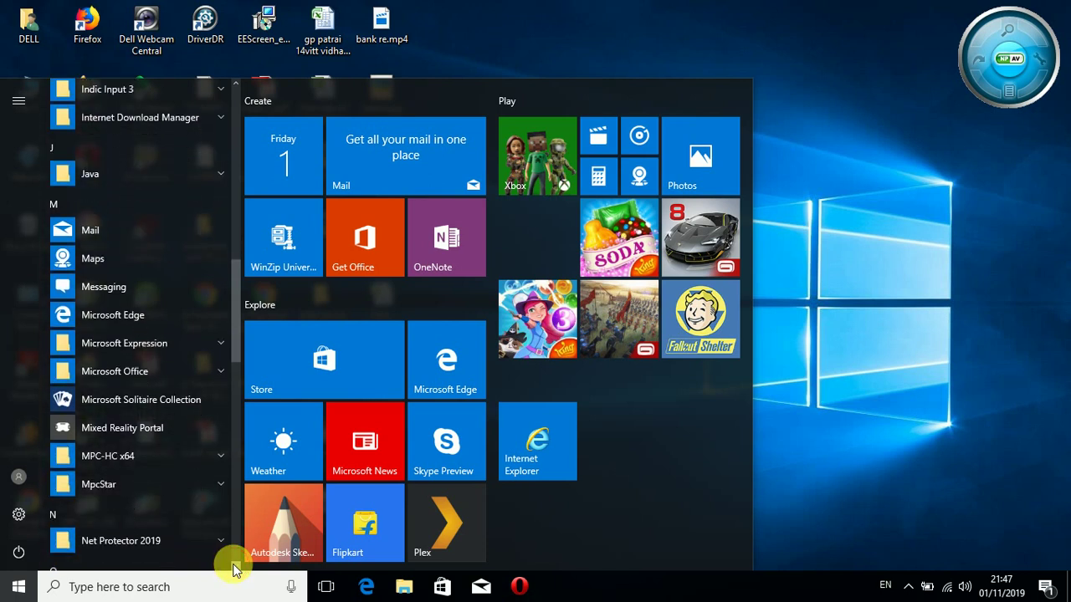
scroll(234, 569, down, 3)
scroll(233, 568, down, 2)
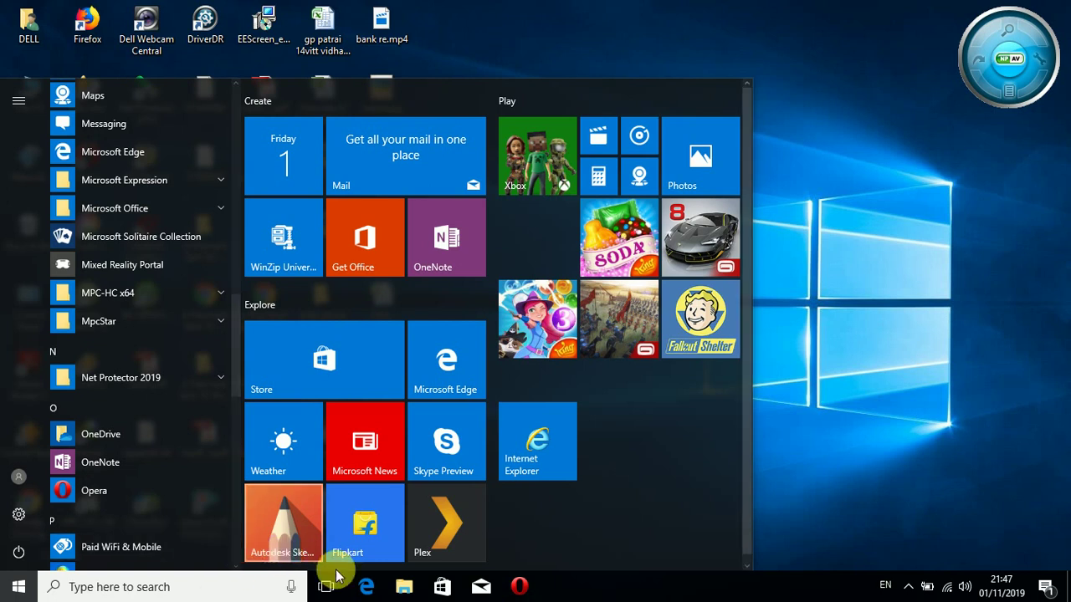
click(236, 567)
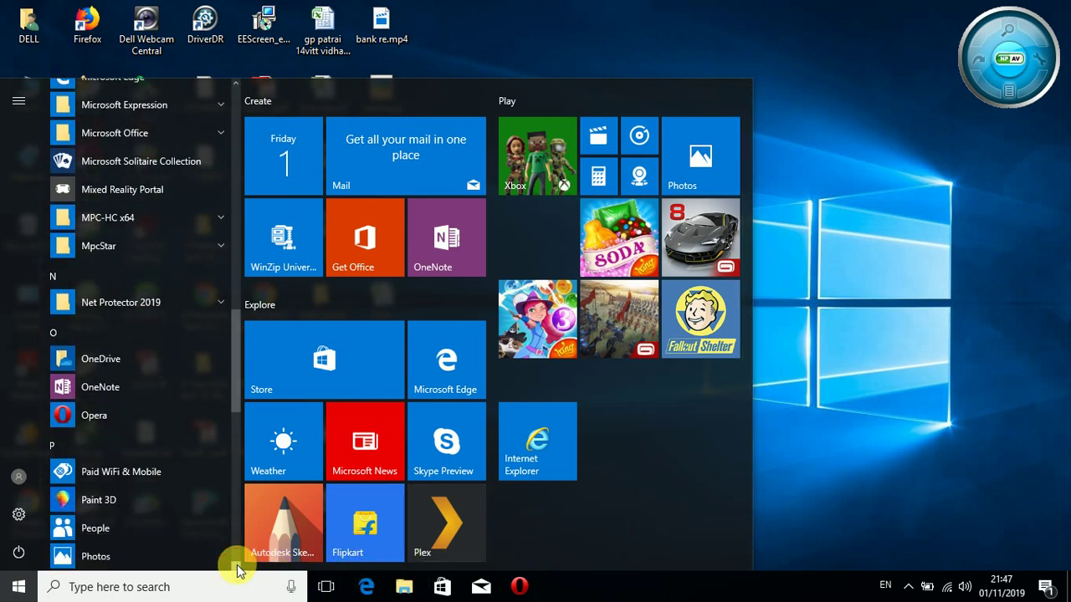
drag(237, 568, 229, 548)
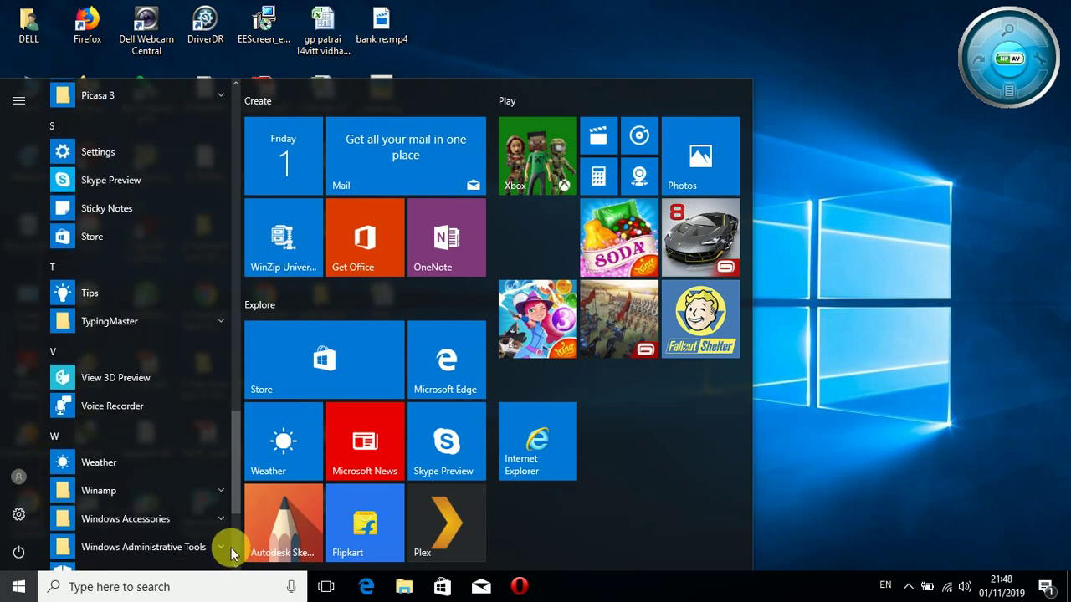
click(232, 557)
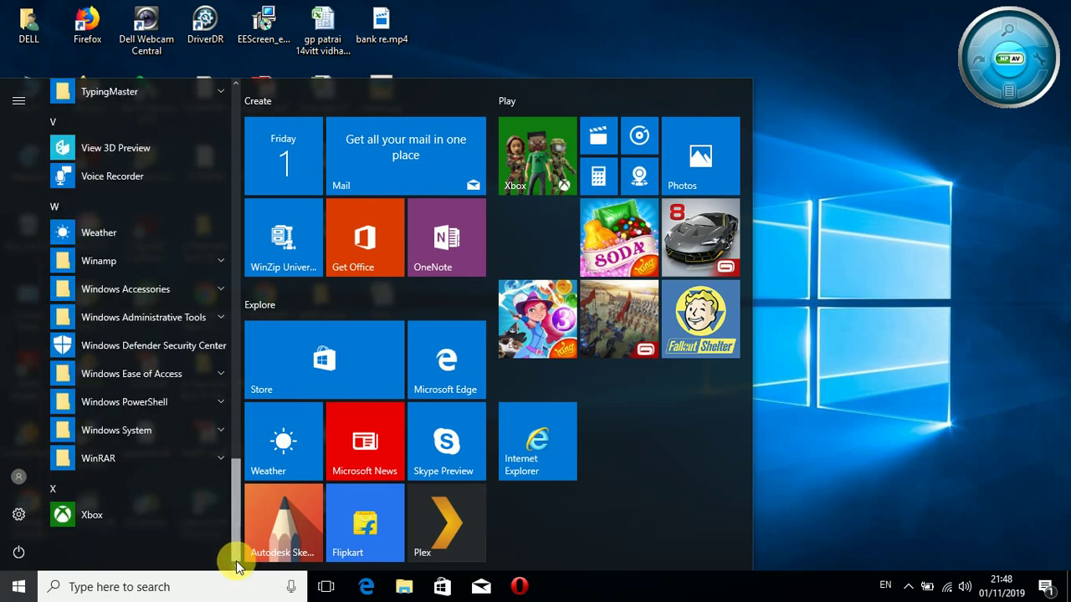
click(215, 290)
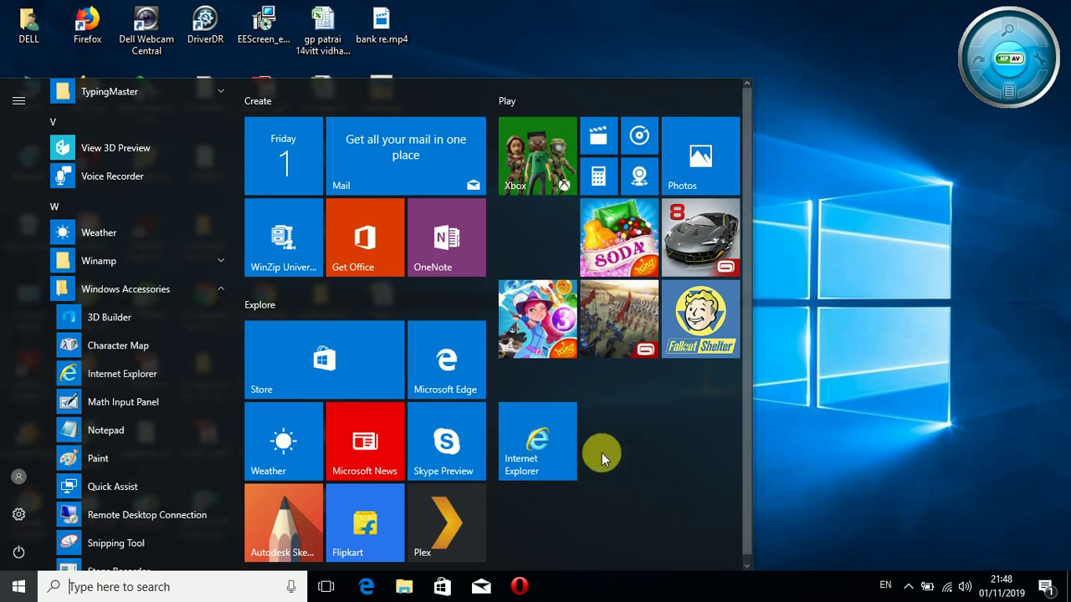
click(804, 134)
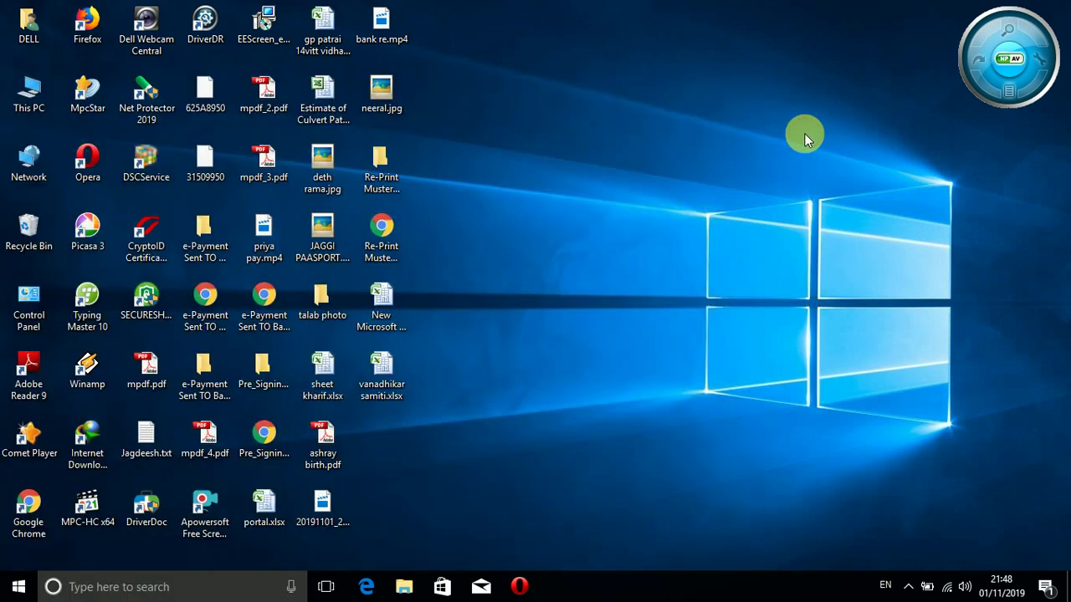